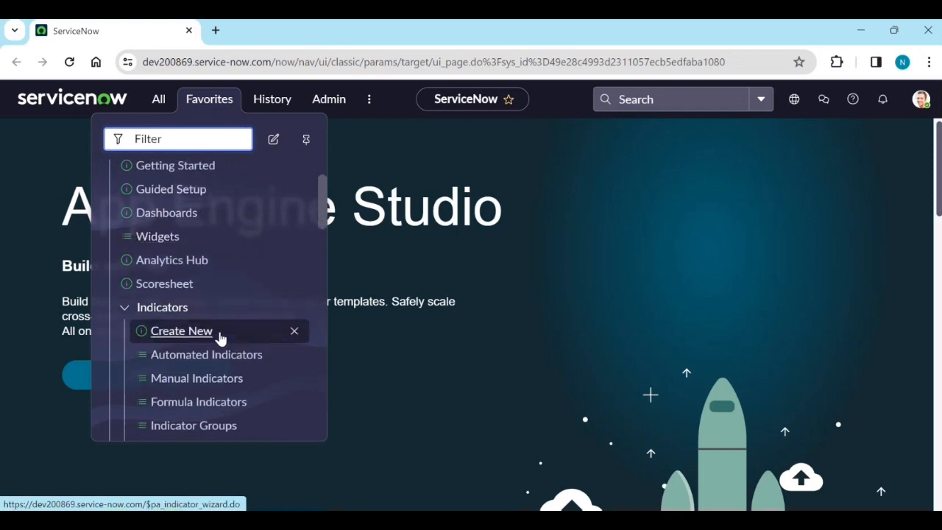
Open the list of formula indicators and open the "% of new critical incidents" record
left_click(220, 335)
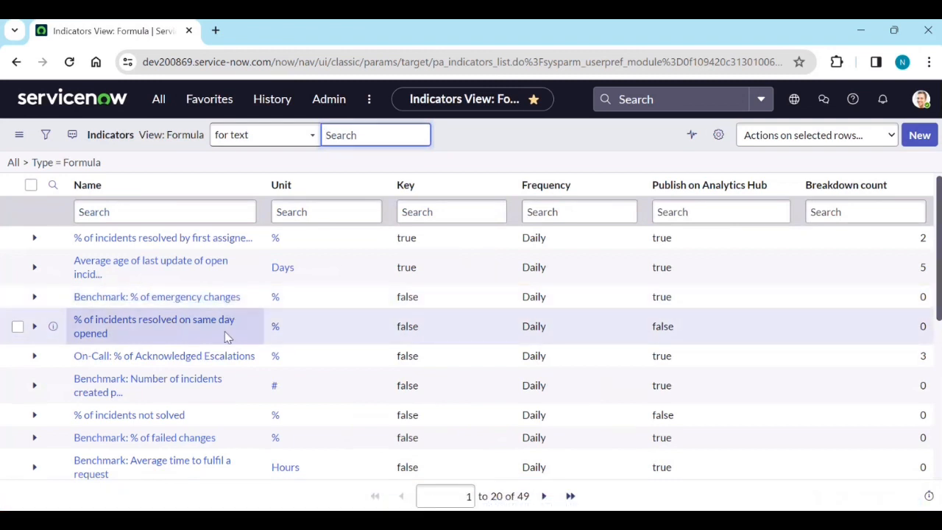
scroll(192, 386, "down", 1)
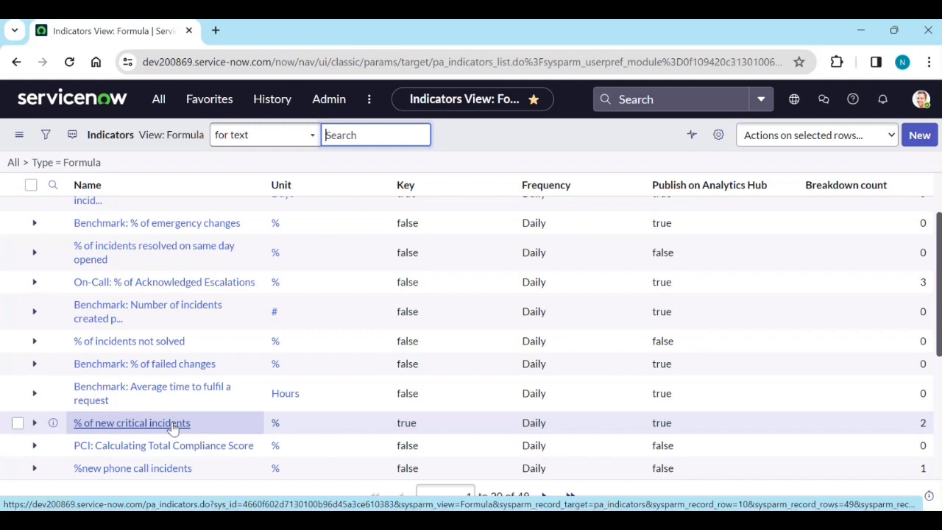
left_click(173, 427)
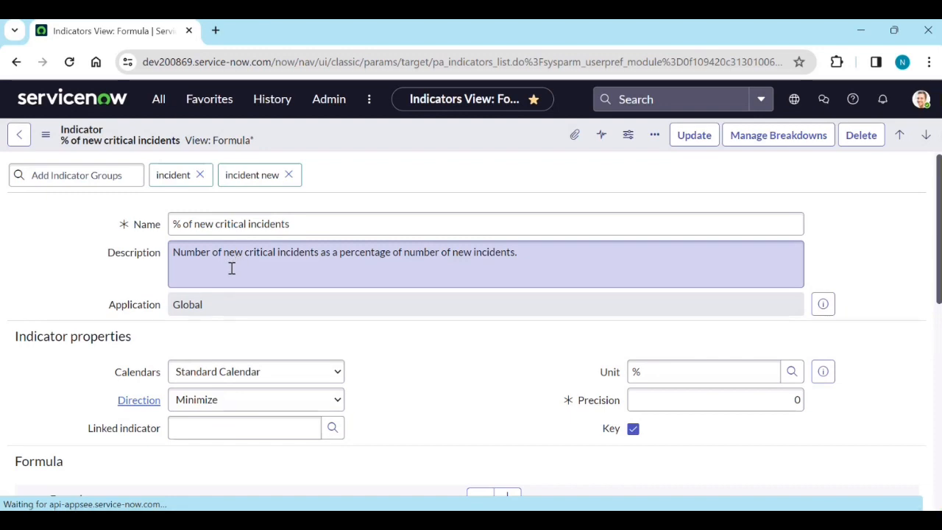
Examine the indicator's description, calendar, direction, unit, precision and formula
scroll(120, 284, "down", 2)
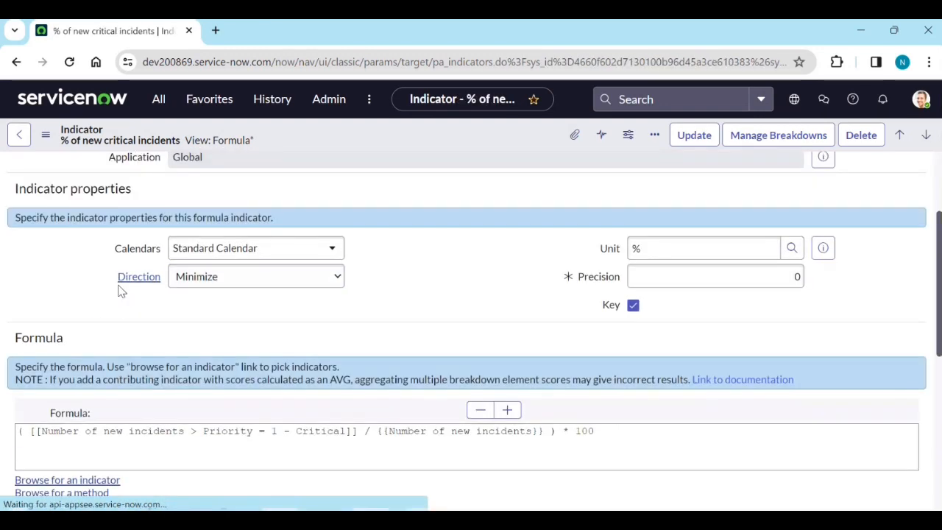
scroll(196, 331, "down", 2)
scroll(426, 358, "up", 1)
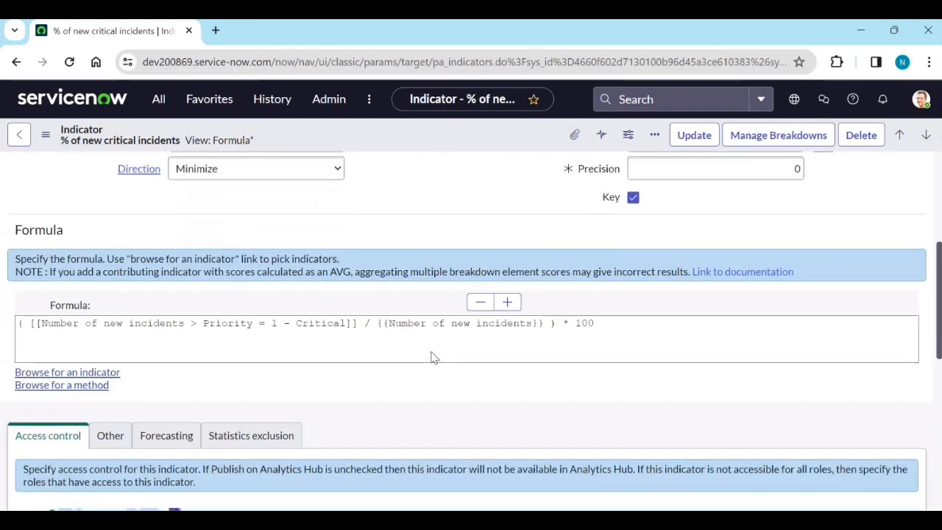
scroll(434, 353, "up", 2)
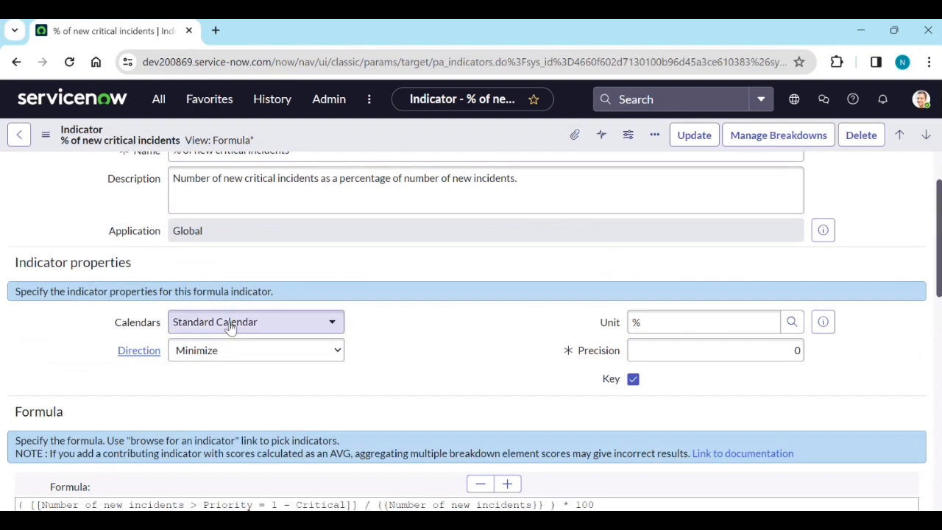
scroll(234, 324, "down", 2)
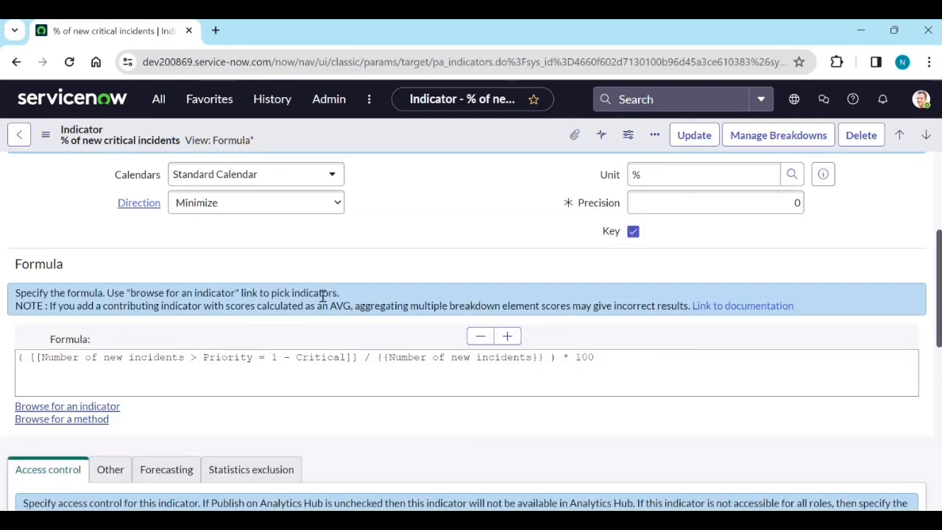
scroll(331, 291, "up", 1)
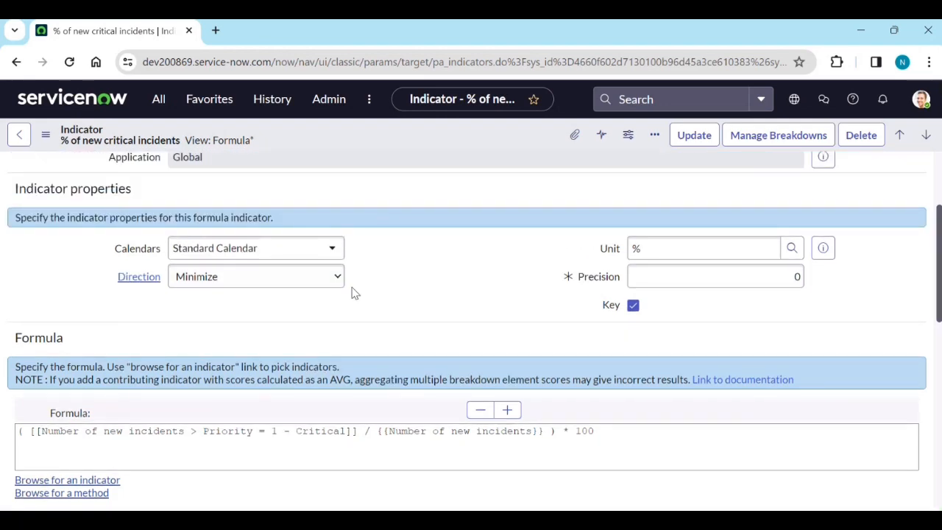
scroll(369, 318, "down", 2)
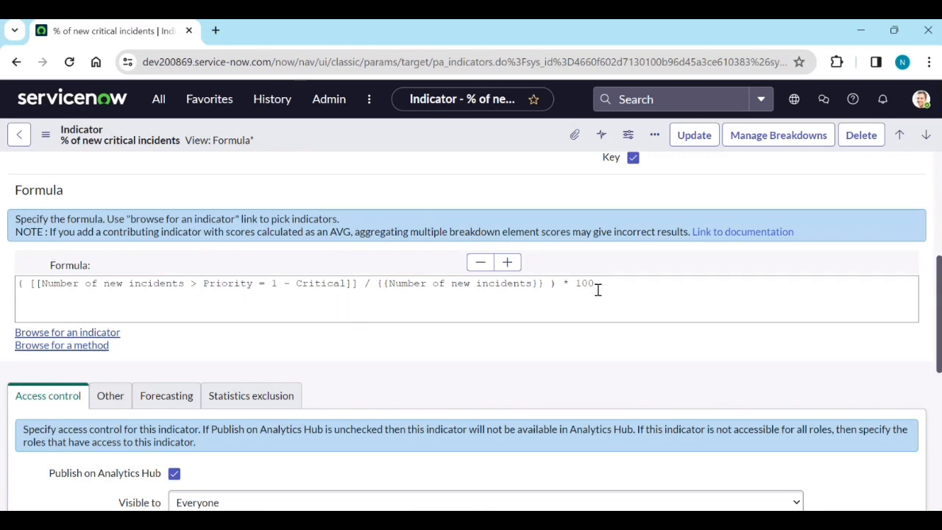
Review the whole formula against the indicator's name and description, highlighting its critical-incident term and its total new incidents term
left_click_drag(602, 286, 17, 299)
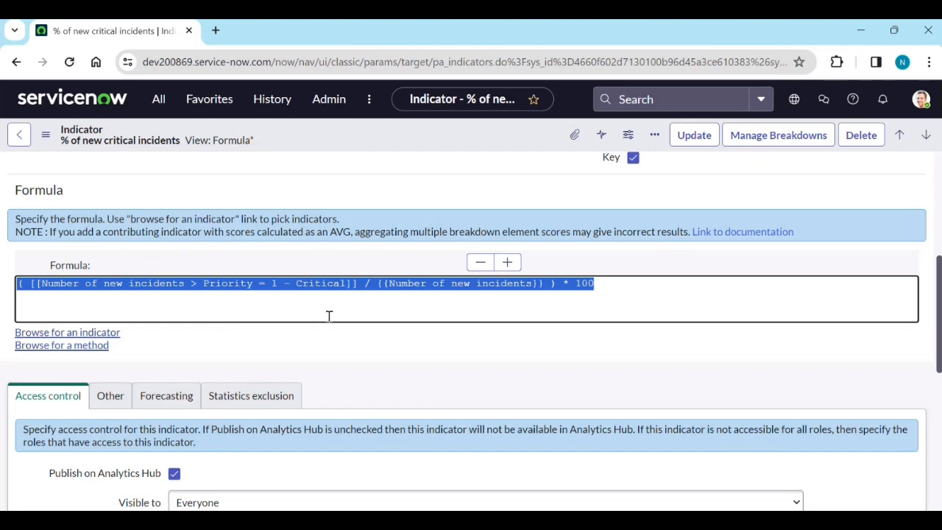
left_click(604, 290)
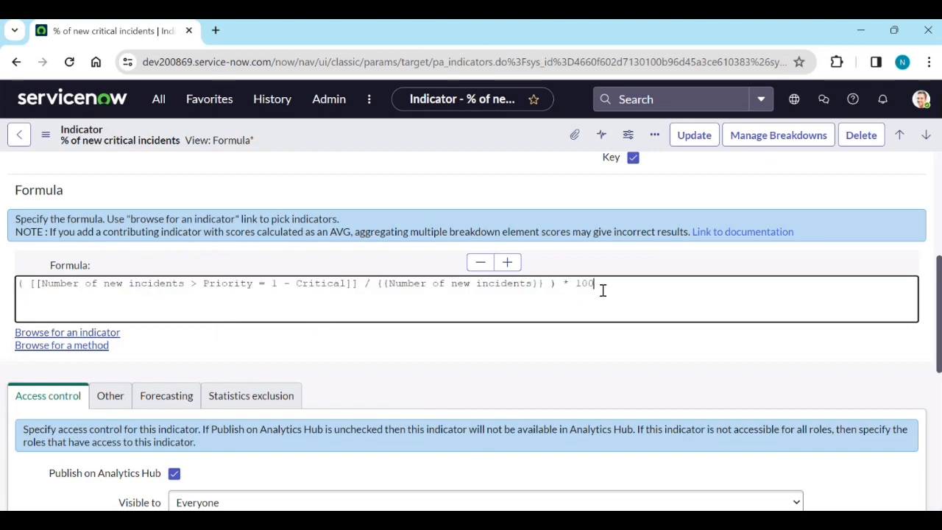
scroll(199, 286, "up", 4)
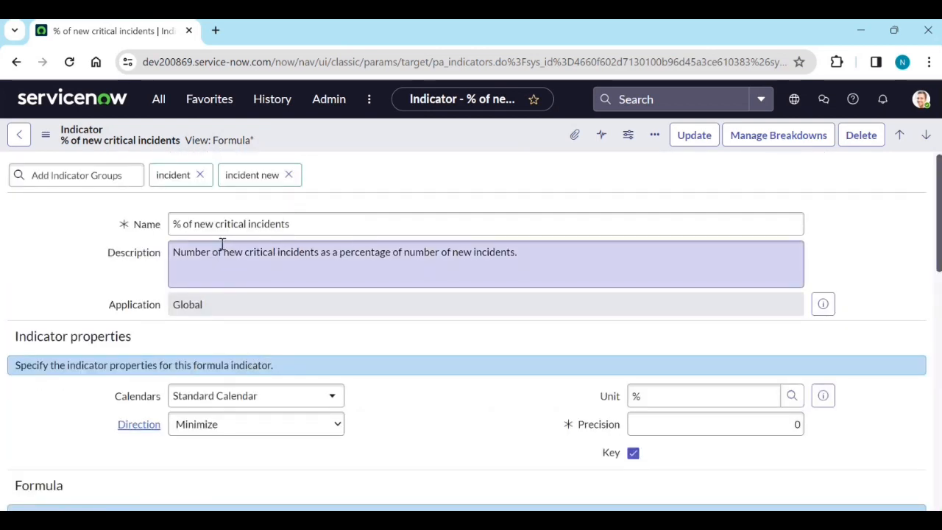
scroll(298, 354, "down", 4)
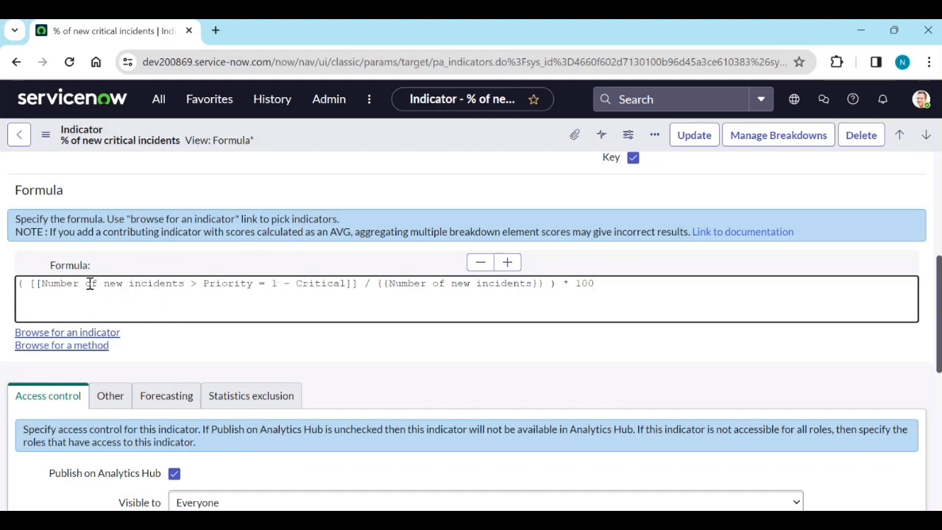
left_click_drag(43, 285, 328, 292)
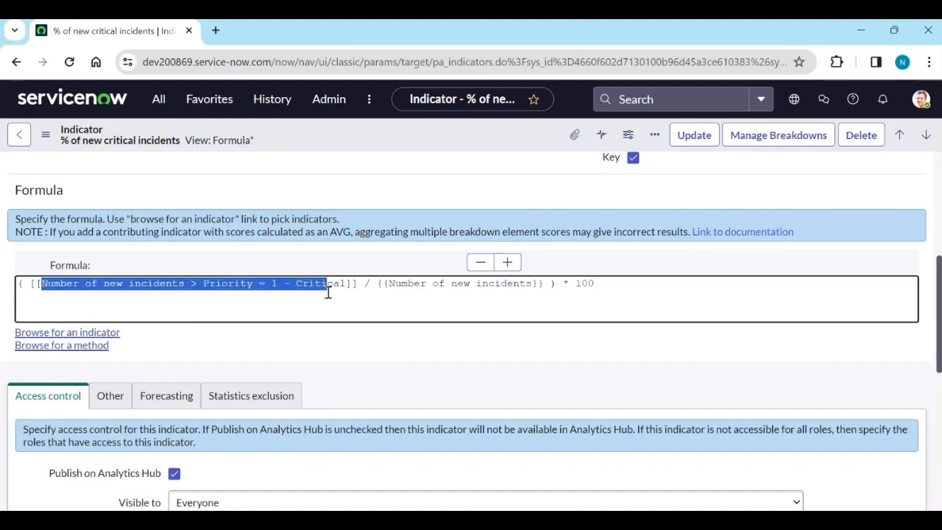
left_click_drag(388, 285, 523, 286)
left_click(281, 298)
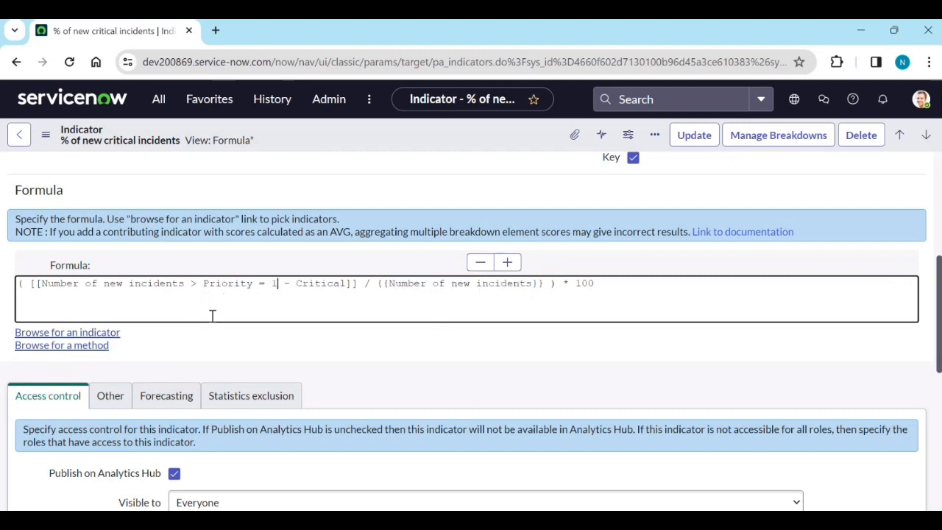
Review the indicator's related breakdowns, contributing indicators, time series exclusions and targets
scroll(235, 320, "down", 3)
scroll(237, 328, "down", 1)
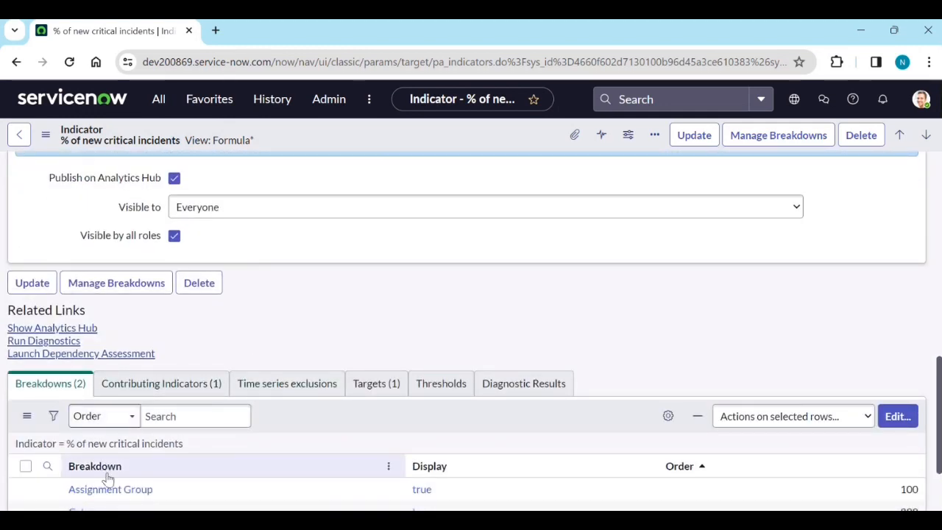
scroll(110, 493, "down", 1)
scroll(112, 503, "down", 1)
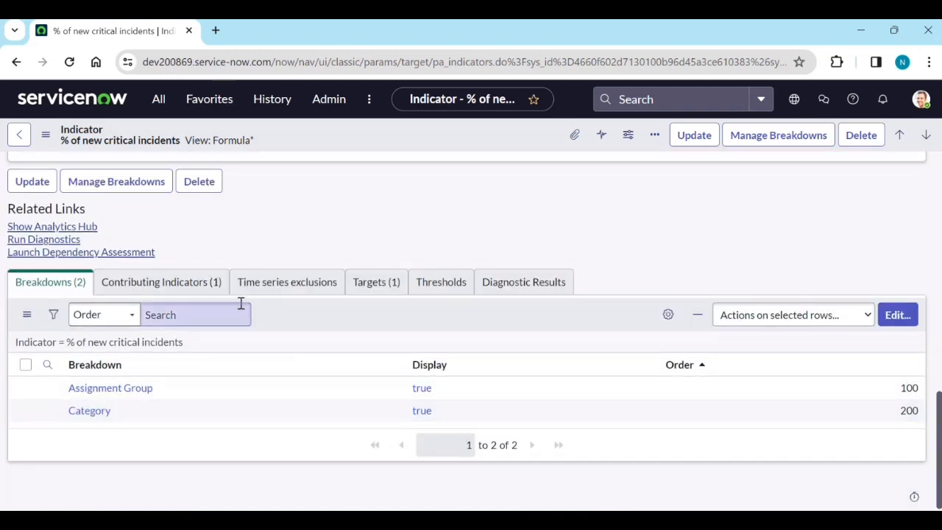
left_click(185, 291)
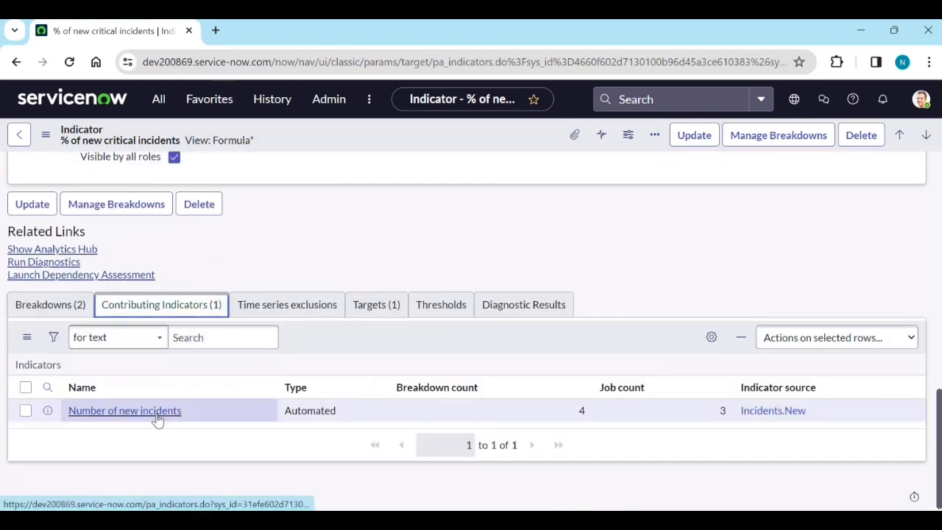
left_click(281, 308)
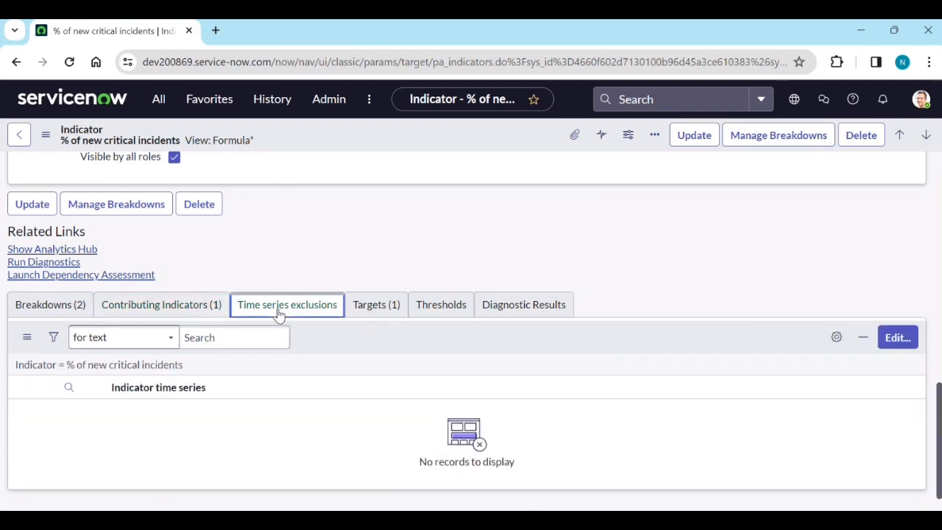
left_click(392, 306)
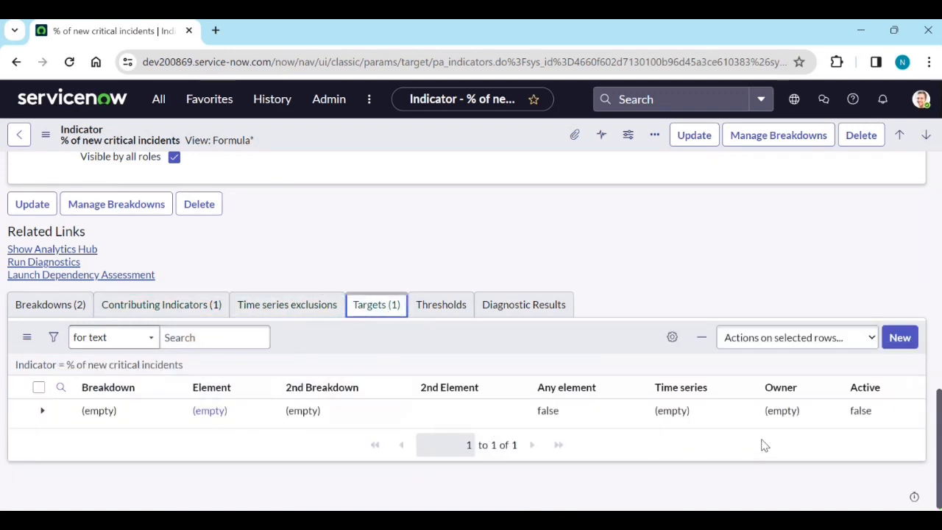
Highlight the opening double brackets of the formula's first term, and check the indicator's name and description
scroll(313, 406, "up", 3)
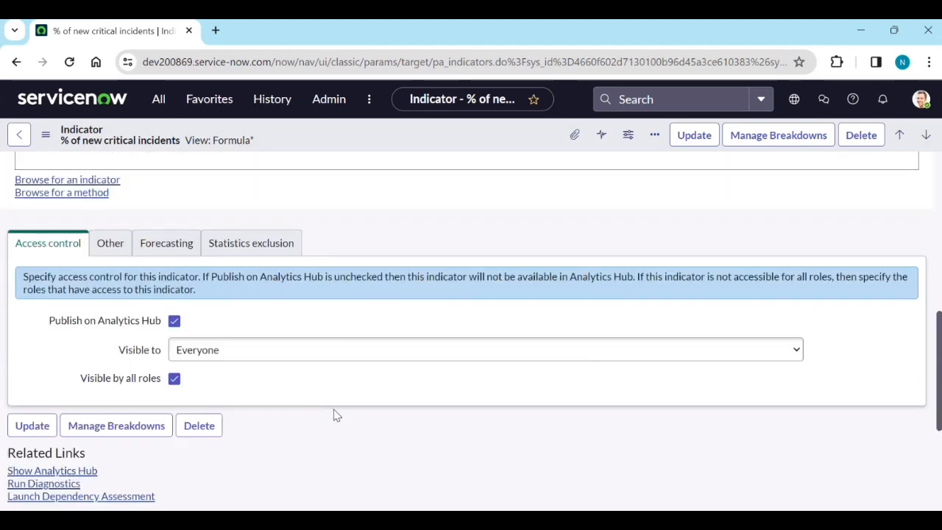
scroll(335, 414, "up", 2)
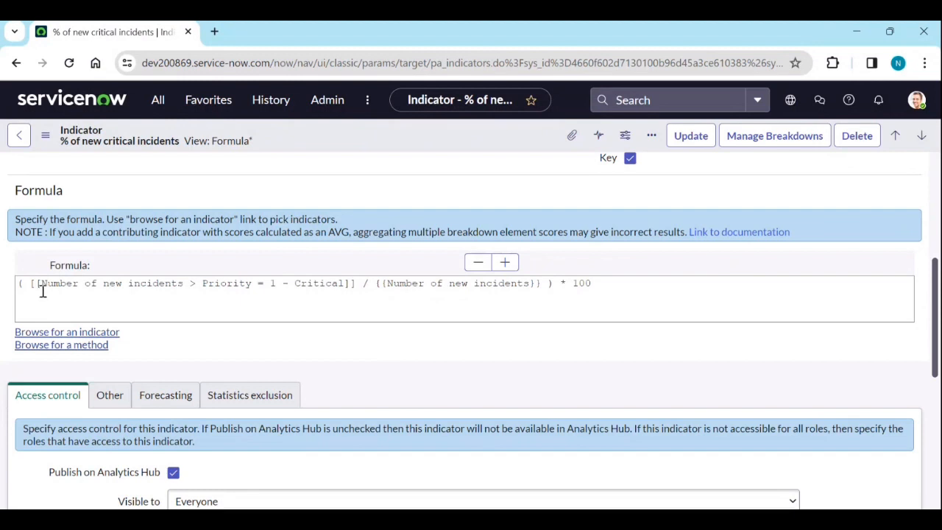
left_click_drag(32, 285, 43, 286)
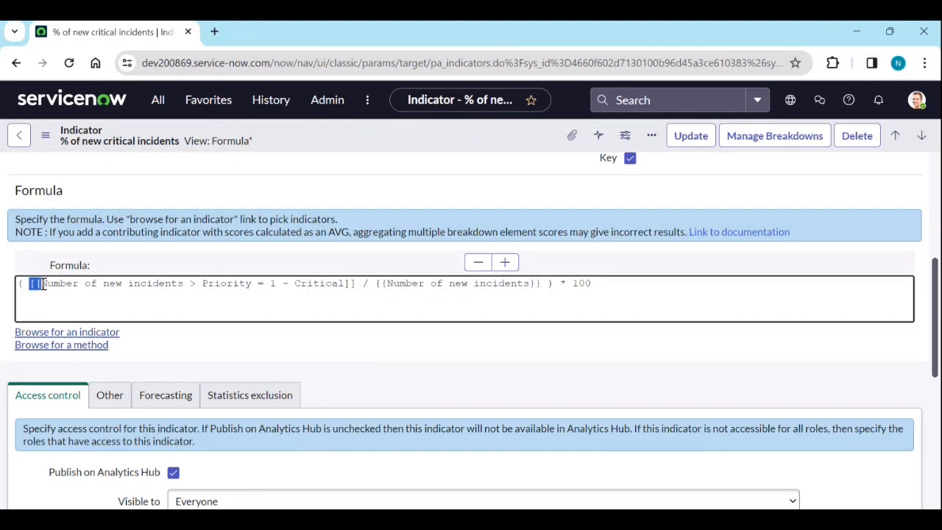
left_click(42, 286)
scroll(330, 295, "up", 4)
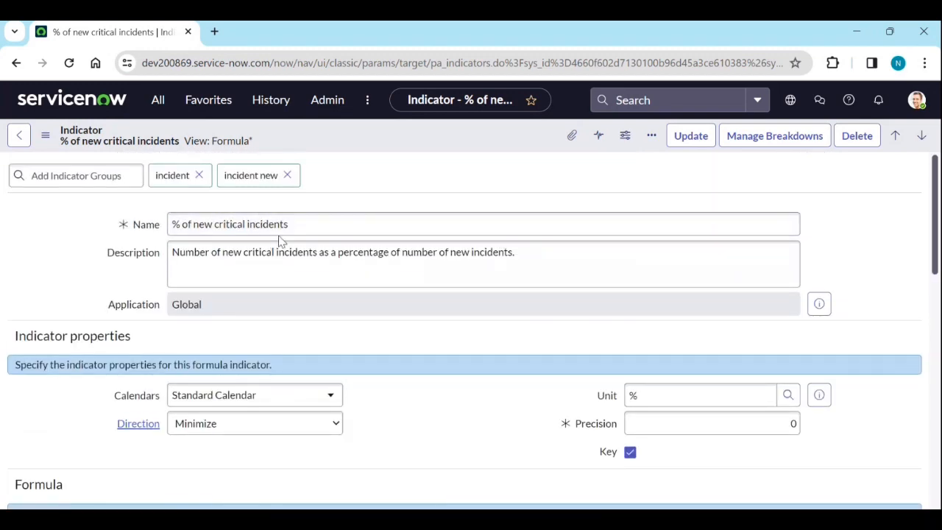
Show the breakdowns attached to the "% of new critical incidents" indicator
scroll(318, 379, "down", 10)
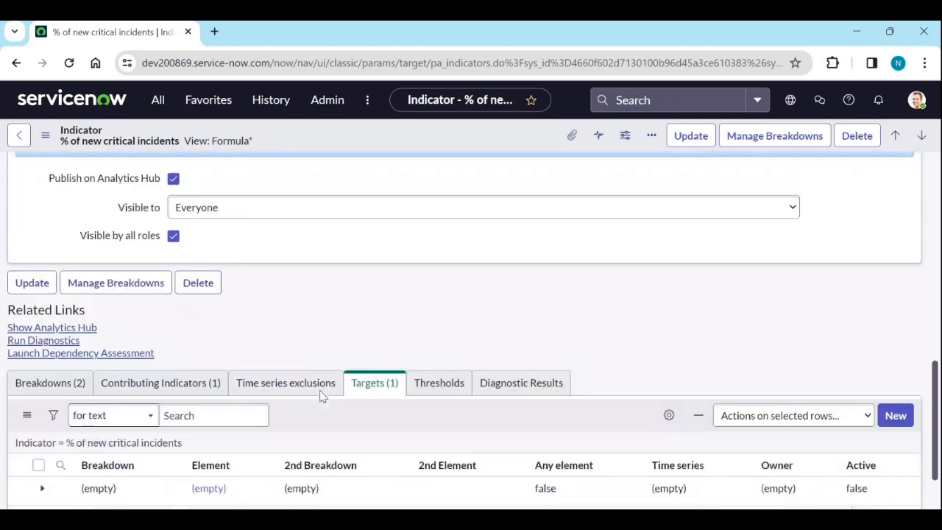
left_click(50, 384)
scroll(76, 398, "down", 2)
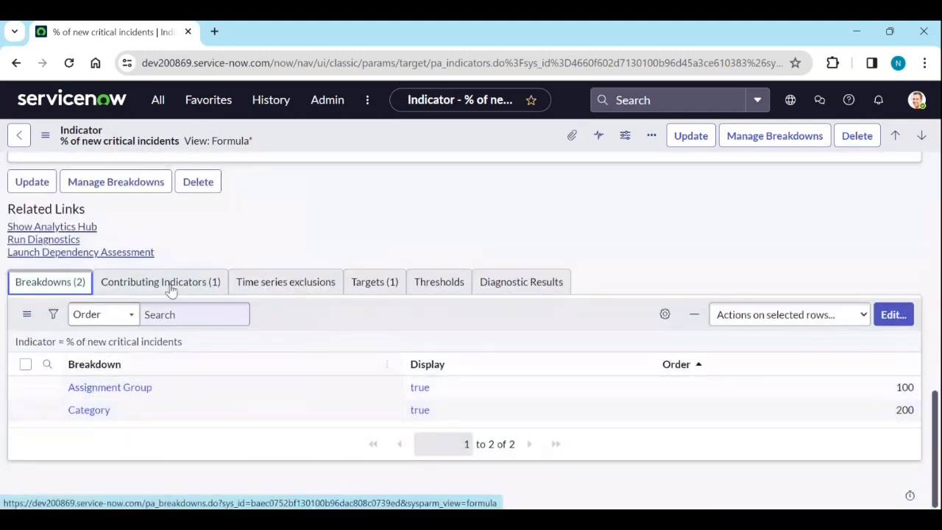
Highlight the formula's numerator, the "Number of new incidents > Priority = 1 - Critical" term
scroll(210, 306, "up", 6)
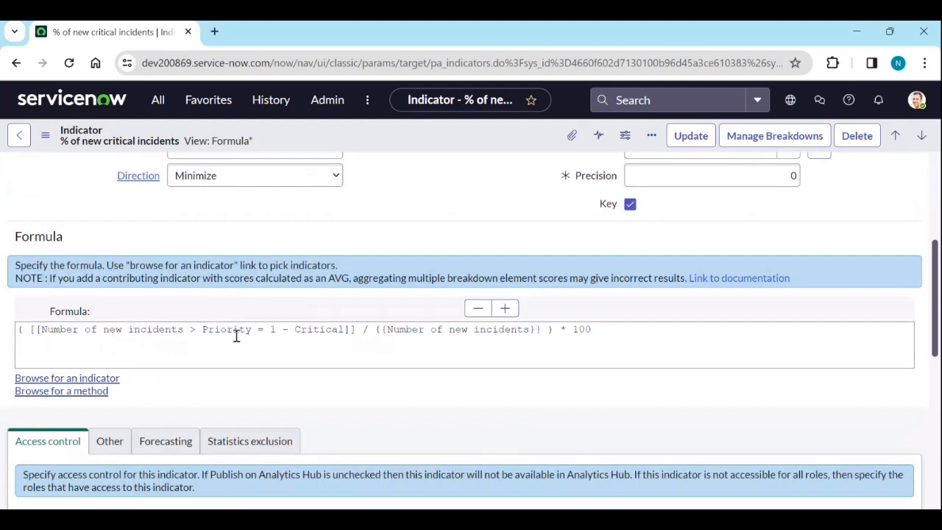
left_click(384, 330)
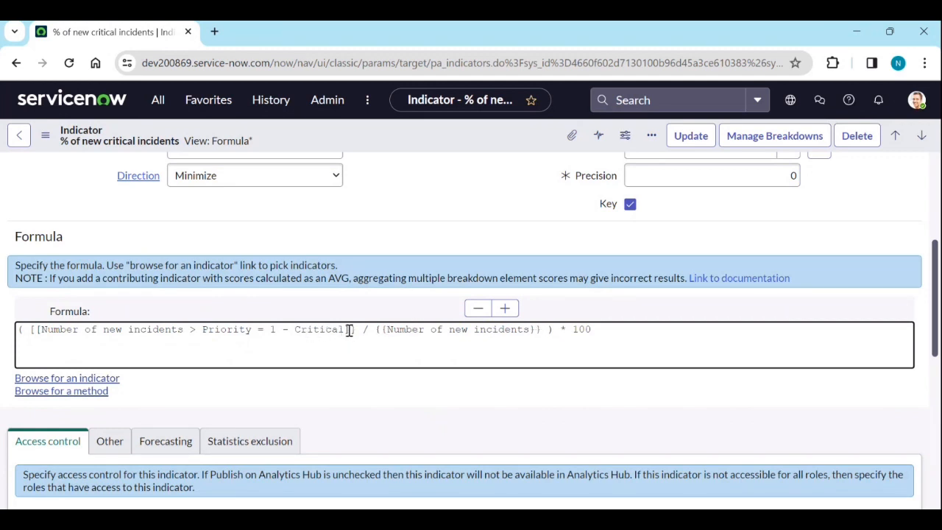
left_click_drag(350, 330, 45, 330)
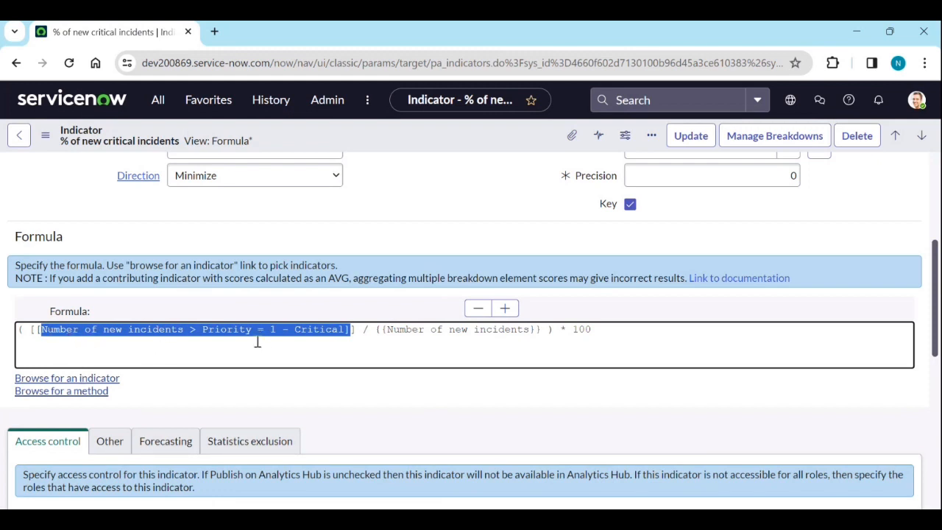
Switch to the untitled Notepad note and write "numerator / Dinominator"
left_click(703, 506)
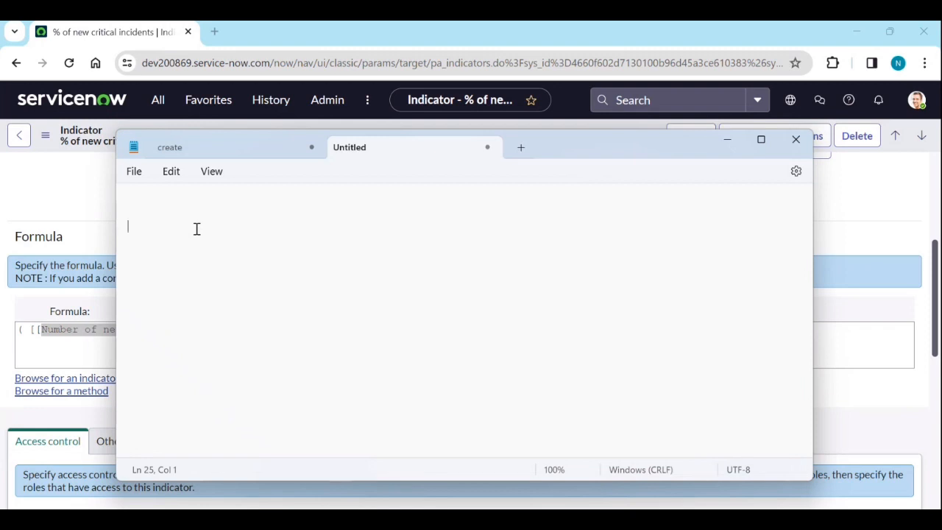
type("{")
type("number")
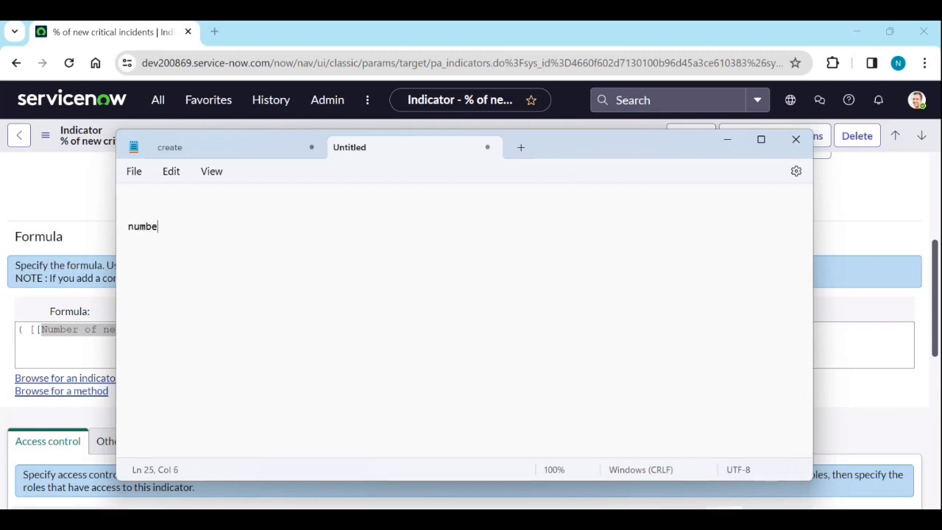
key("BackSpace")
key("BackSpace")
key("BackSpace")
type("e")
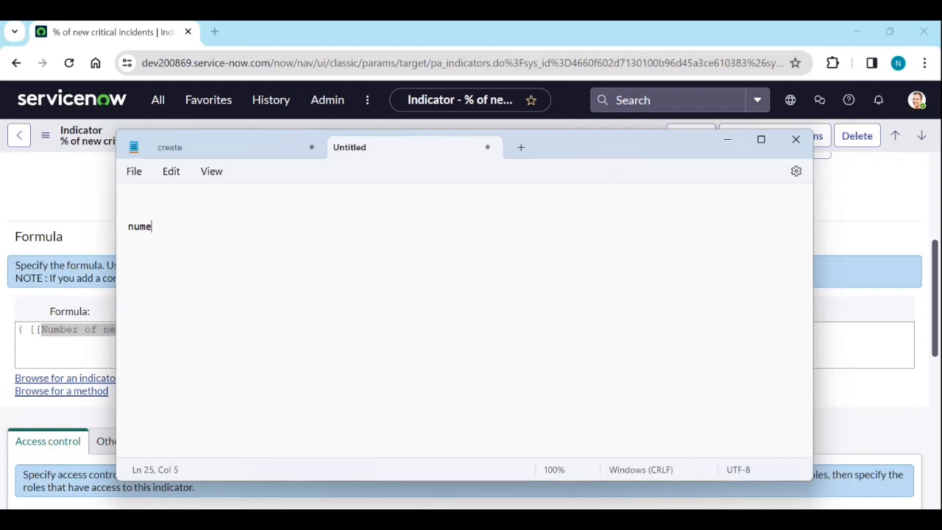
type("rato")
type("/ Di")
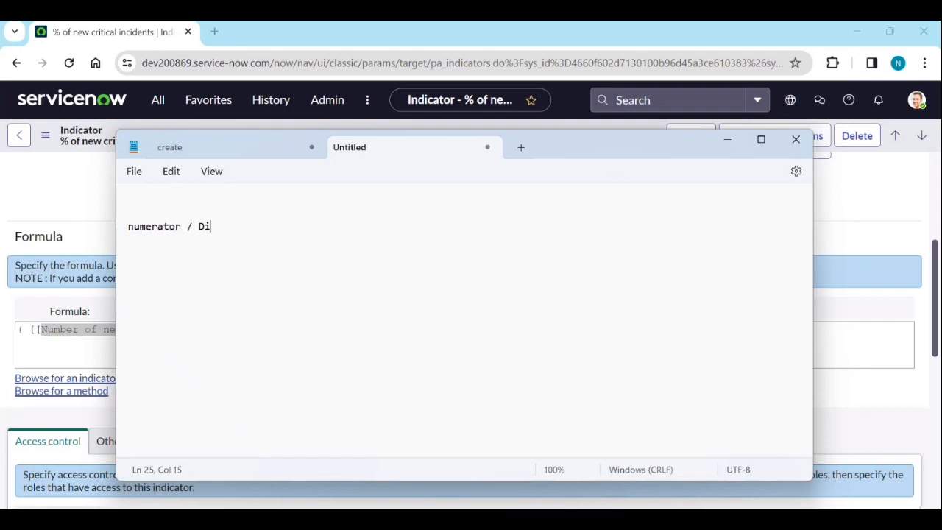
type("nominator")
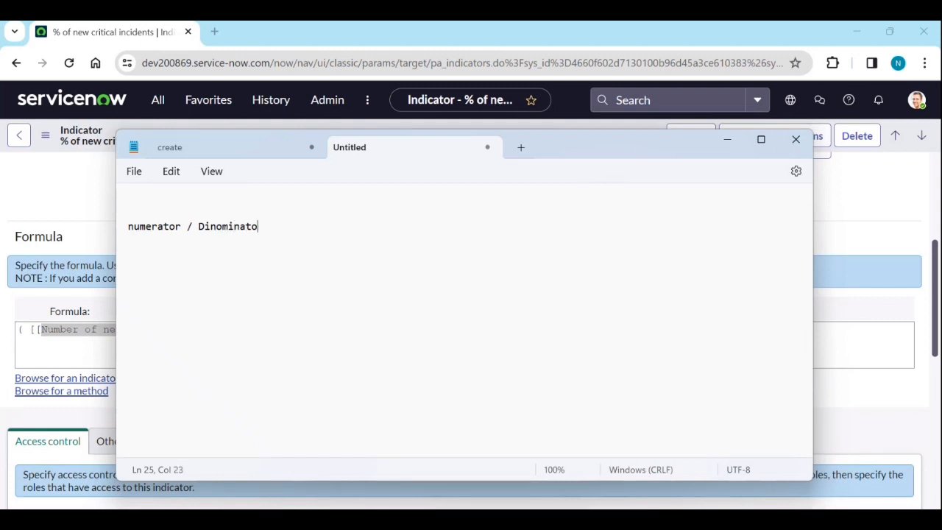
Add the line "% new critical incident" below "numerator / Dinominator" in the note
key("Return")
key("Return")
key("Return")
key("Return")
key("Return")
key("BackSpace")
type("% new critic")
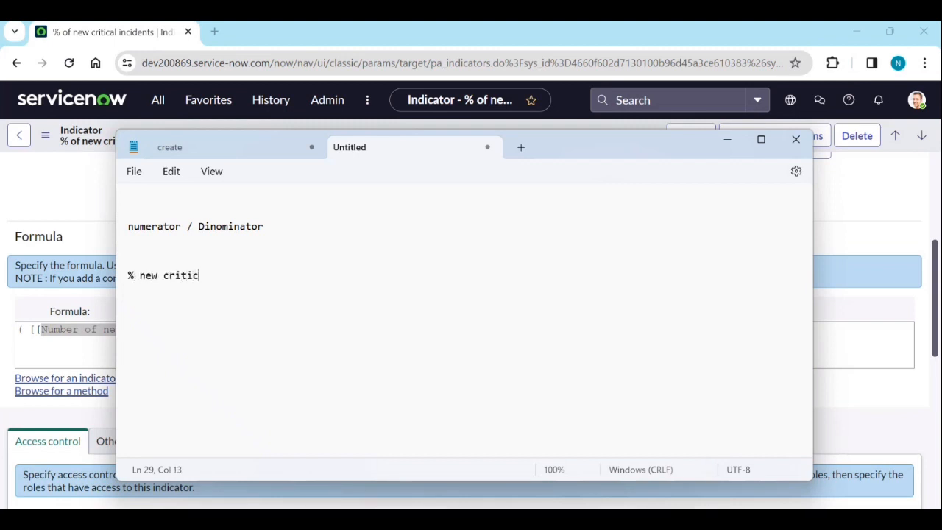
type("al incident")
key("Return")
key("Return")
key("Return")
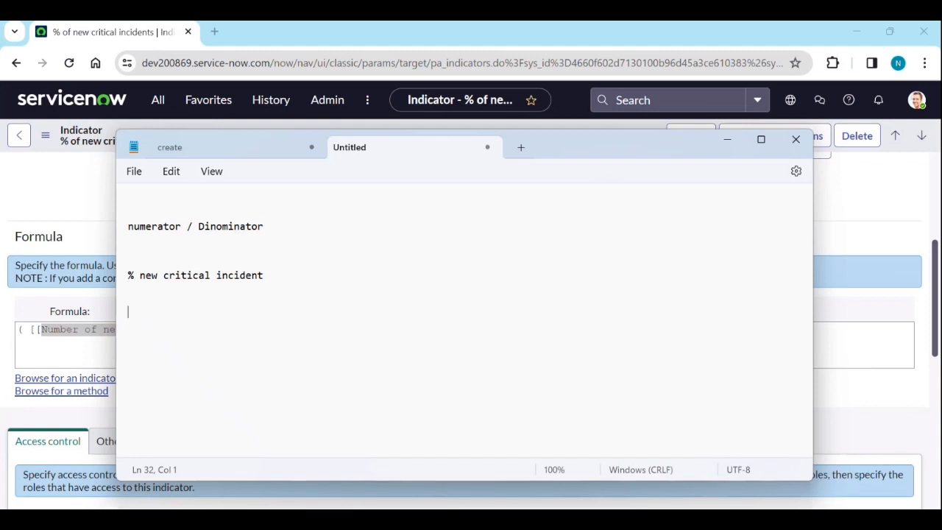
Write the example counts "p1 = 5 no : incidents = 45" below the "% new critical incident" line
type("p1 = 5    no : o")
key("BackSpace")
type("incidents")
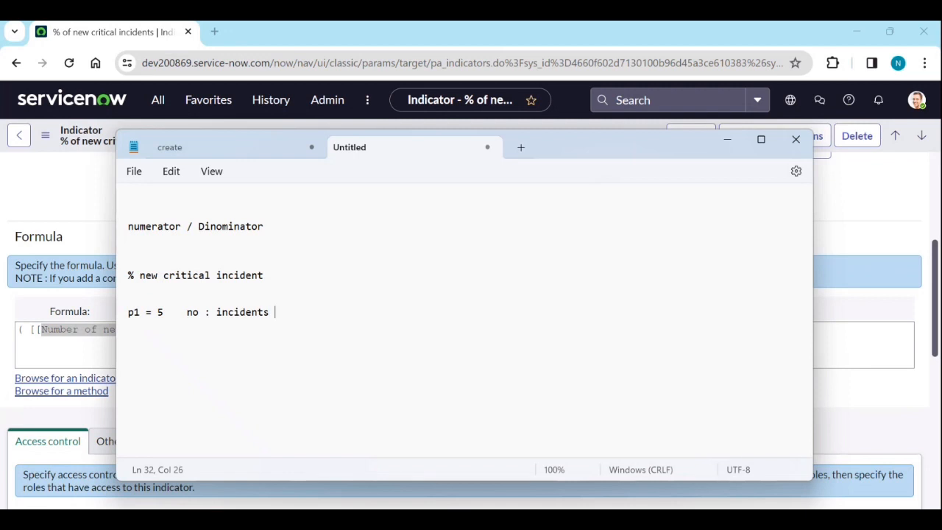
type(" = 45")
key("Return")
key("Return")
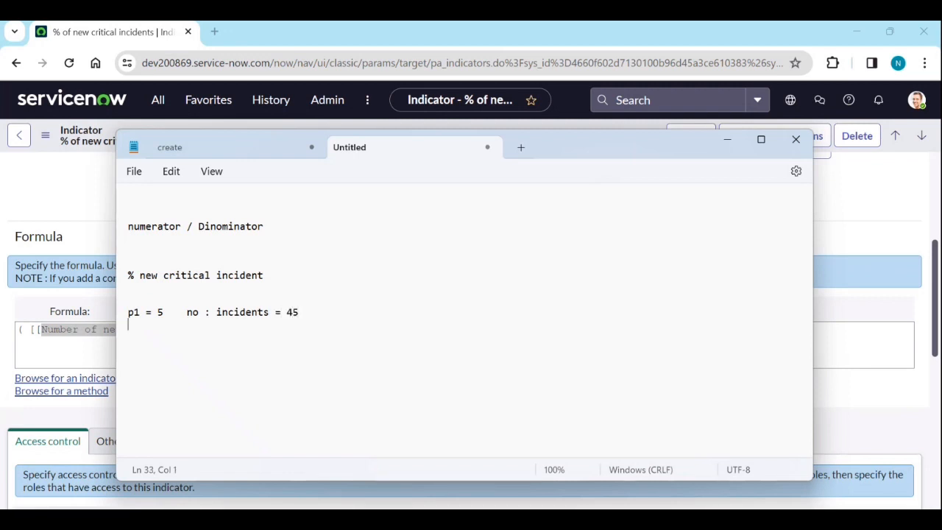
key("Return")
Copy the "numerator / Dinominator" line and paste it below the example counts
left_click(266, 226)
left_click_drag(266, 226, 126, 226)
key("ctrl+c")
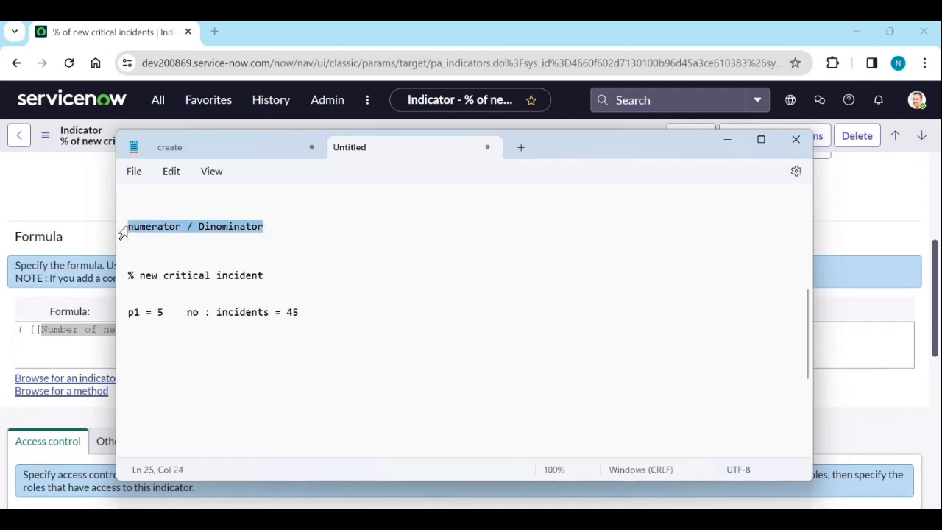
left_click(150, 353)
key("ctrl+v")
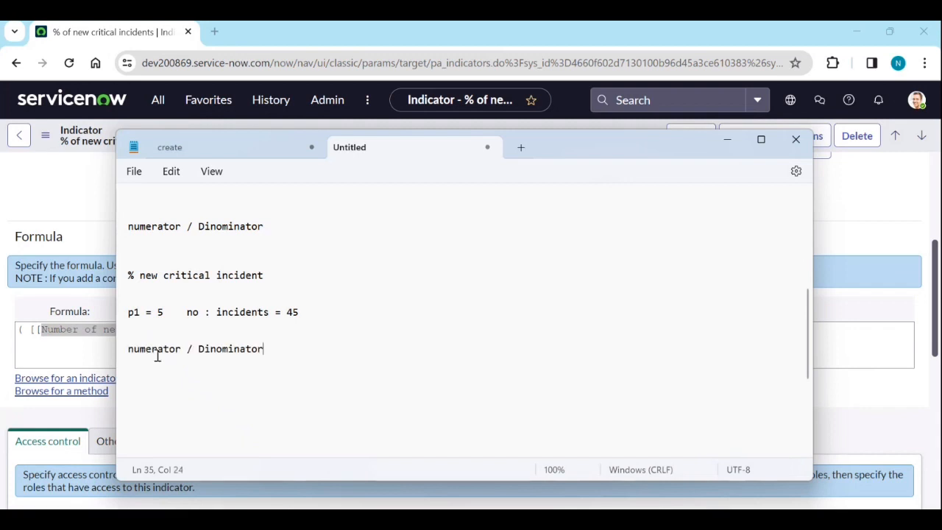
Enclose the word "numerator" in square brackets in the pasted line
left_click(184, 348)
type("]")
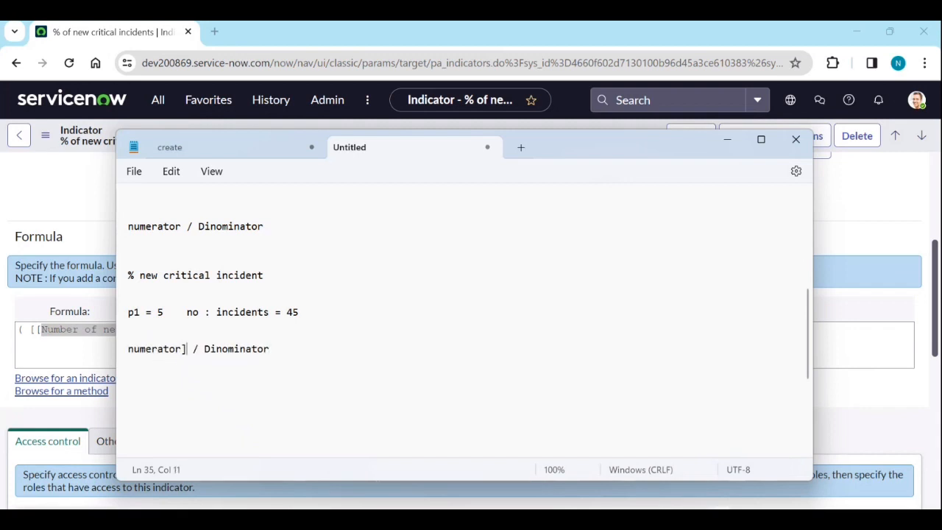
key("Left")
key("Left")
key("Left")
key("Left")
key("Left")
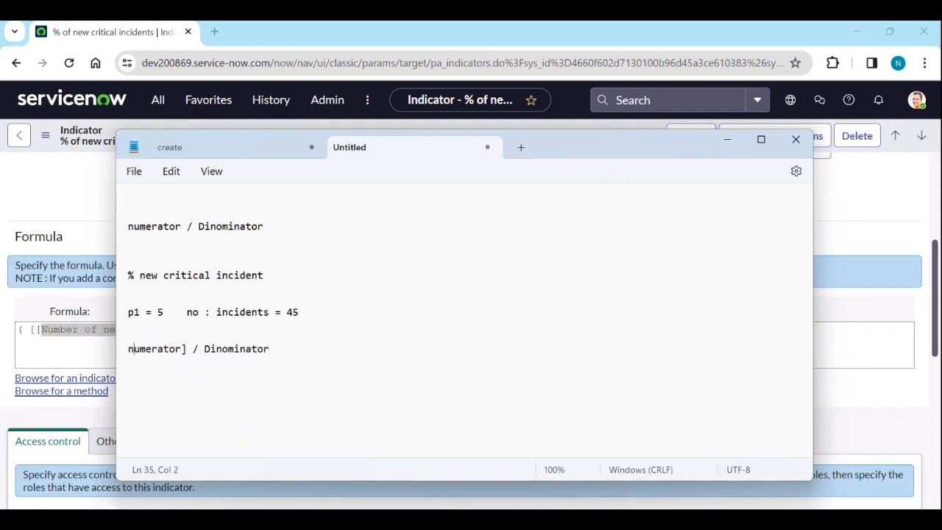
key("Left")
type("[")
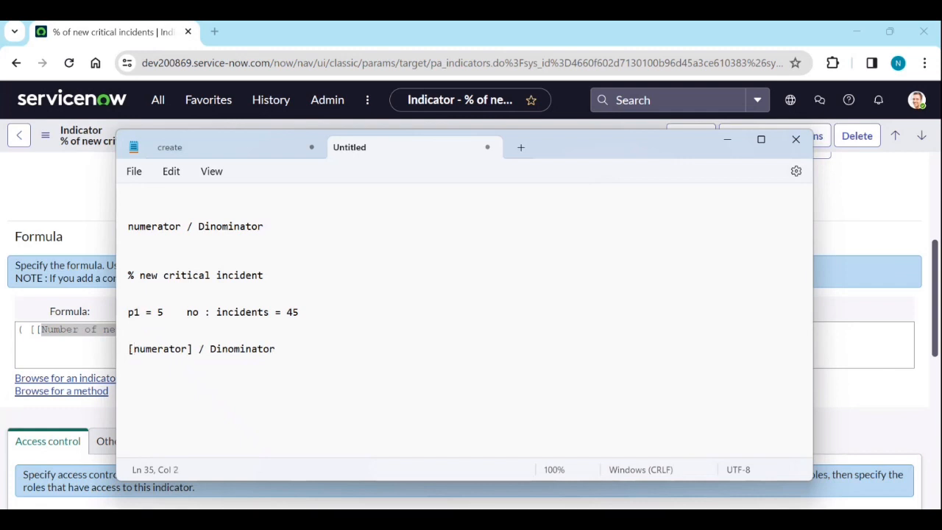
Enclose "Dinominator" in square brackets in the same line and write the example ratio "5/45" below it
left_click(211, 349)
type("[")
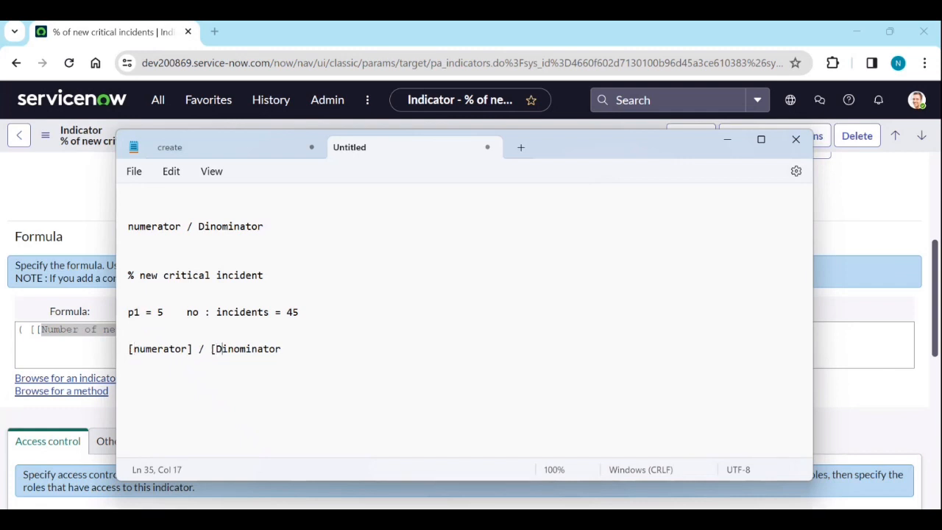
key("Right")
key("Right")
key("Right")
key("Right")
key("Right")
key("Right")
key("Right")
key("Right")
type("]")
key("Return")
type("5/45")
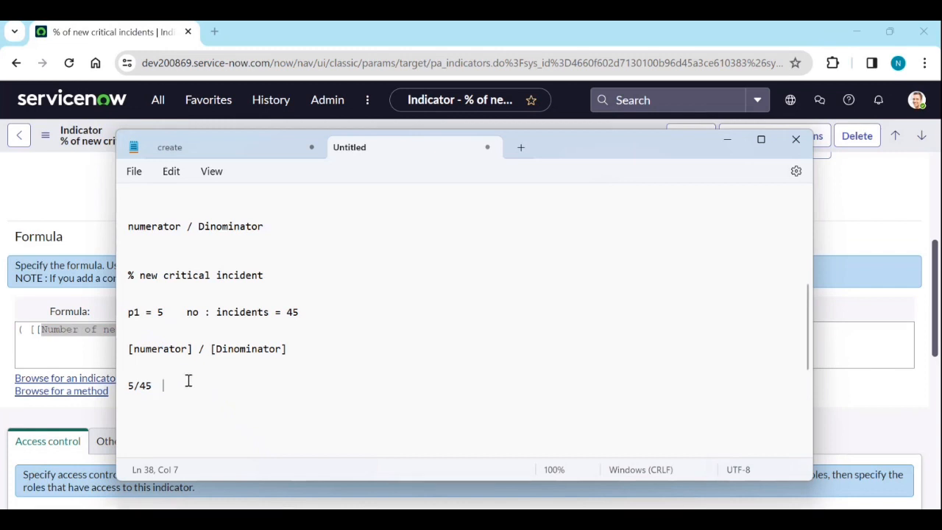
Insert the line "category = network > P1 = 3 all incidents = 23" below the p1 counts
left_click(311, 312)
key("Return")
key("Return")
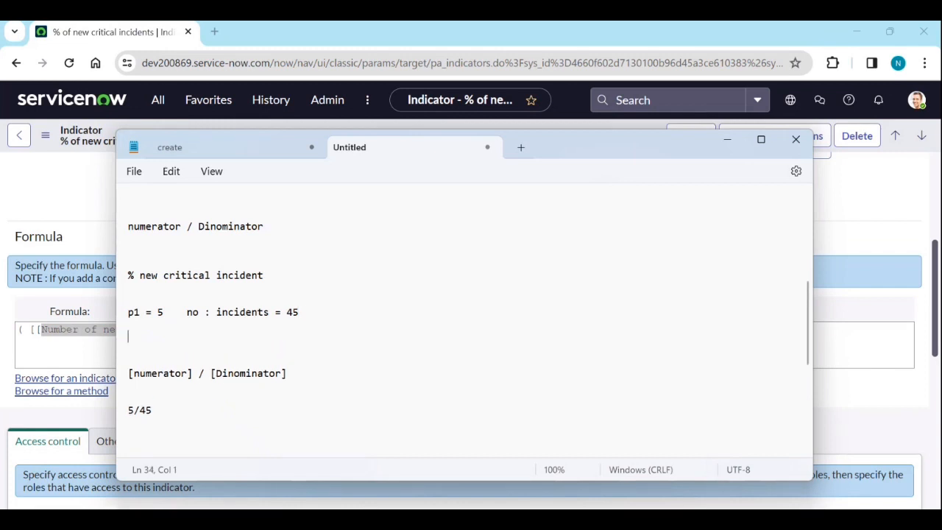
type("categor")
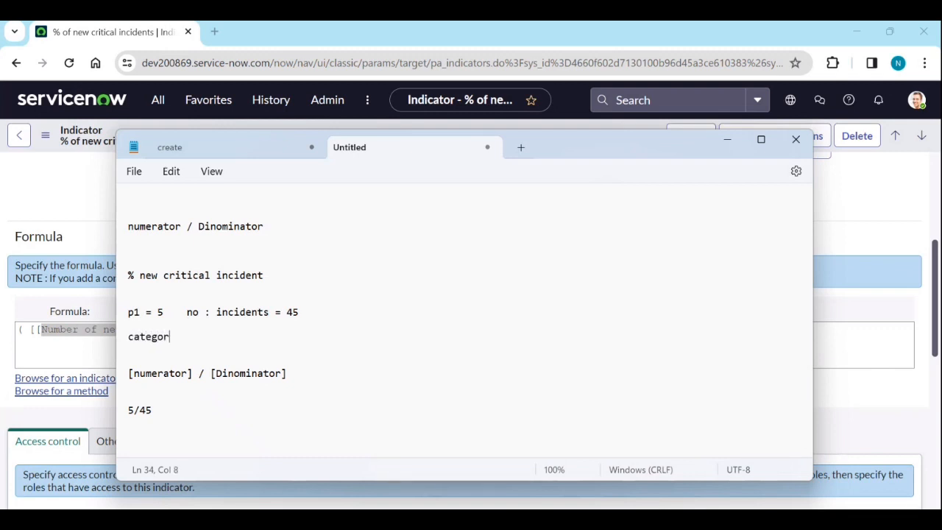
type("y = network  >")
type("P1 ")
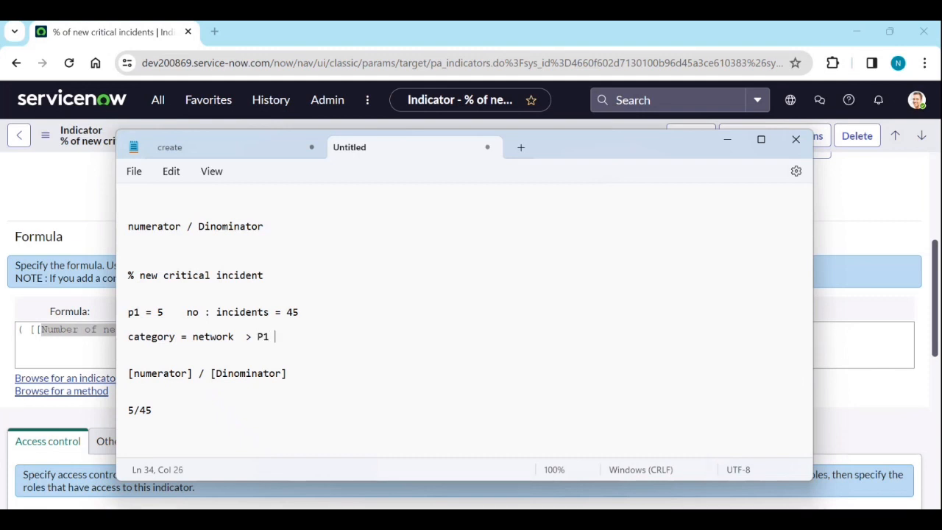
type("= 3    all incidents")
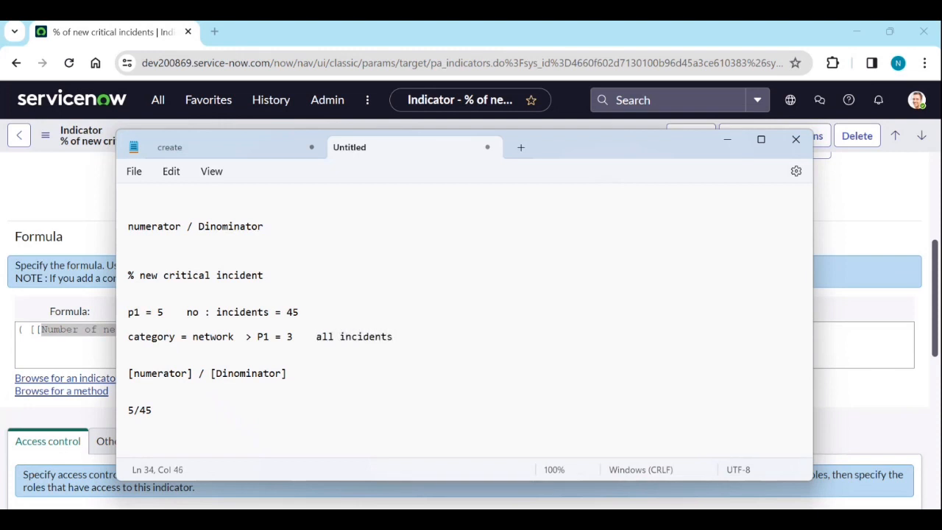
type(" = 23")
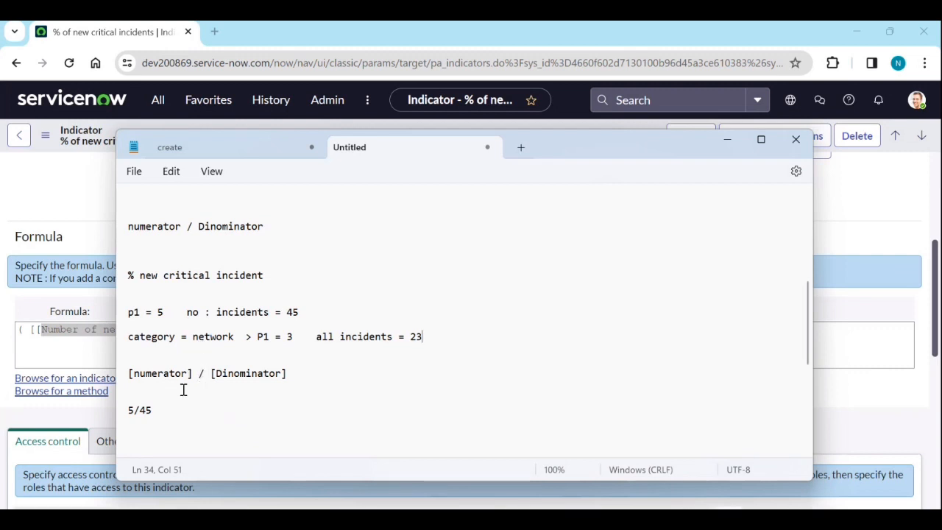
Duplicate the "[numerator] / [Dinominator]" line below "5/45", with blank lines after it
left_click(233, 409)
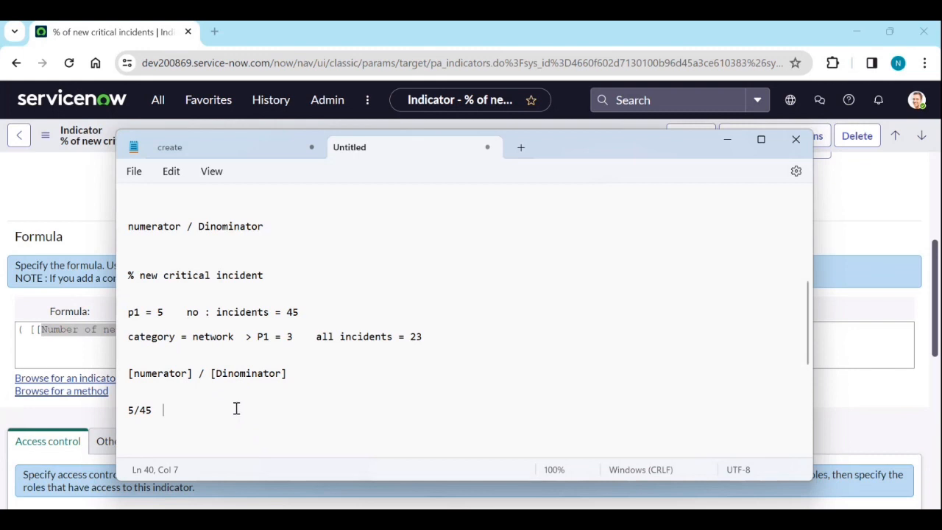
key("Return")
key("Return")
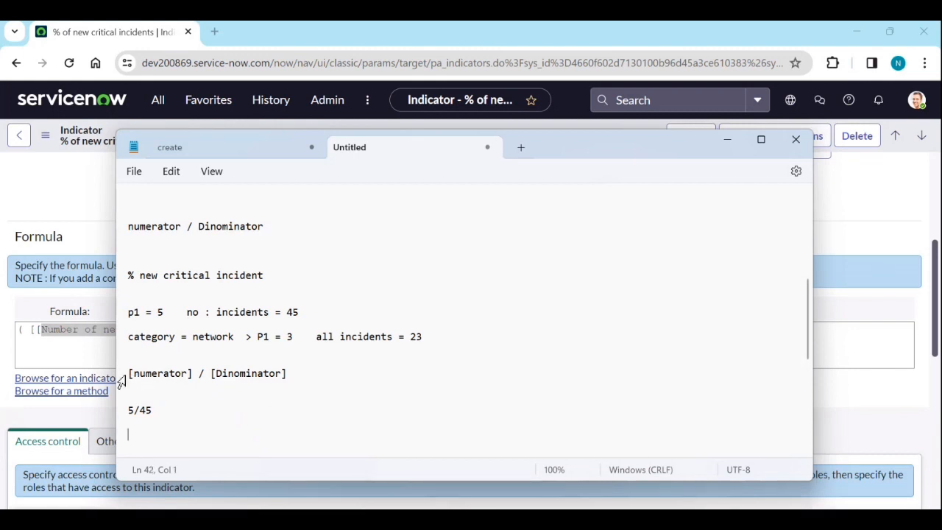
left_click_drag(130, 373, 297, 375)
left_click(135, 434)
type("[numerator] / [Dinominator]")
key("Return")
key("Return")
key("Return")
key("Return")
key("Return")
key("Return")
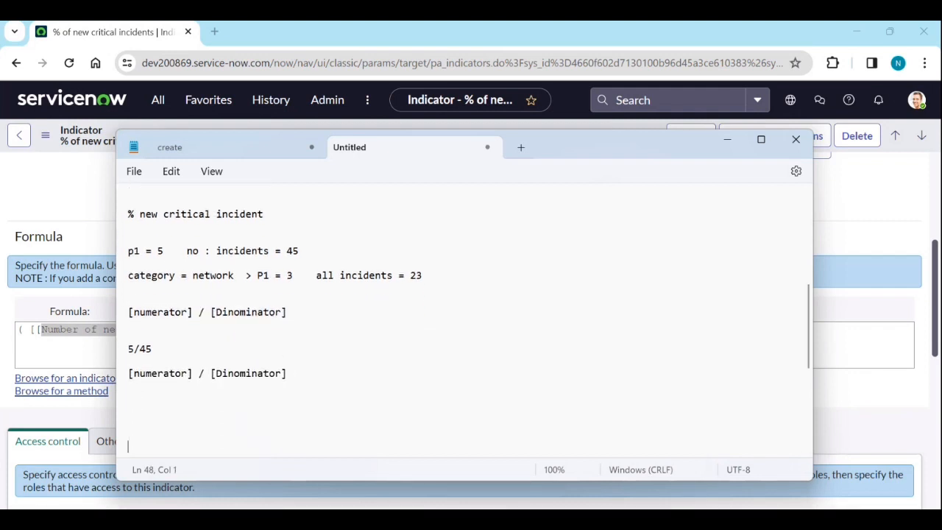
Write the ratio "3/23" below the second bracketed formula, with "3/45" beside it on the same line
left_click(145, 412)
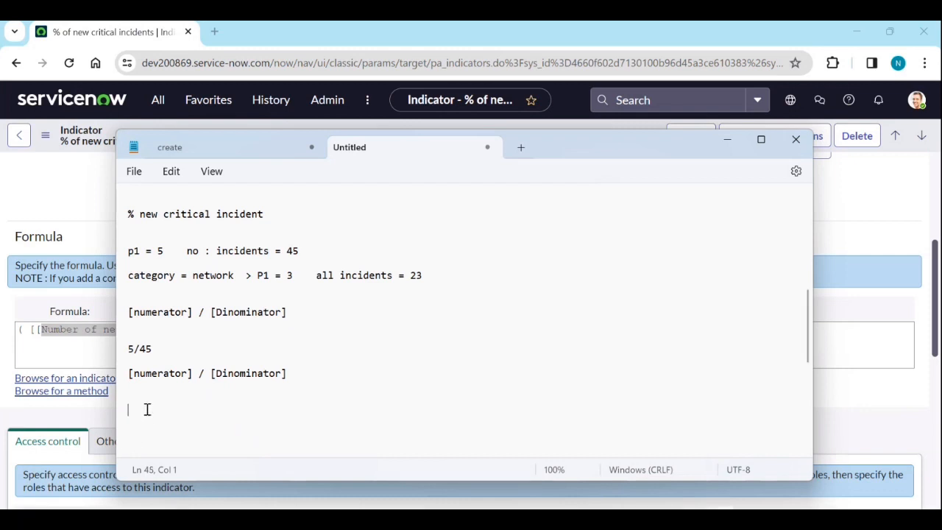
type("3")
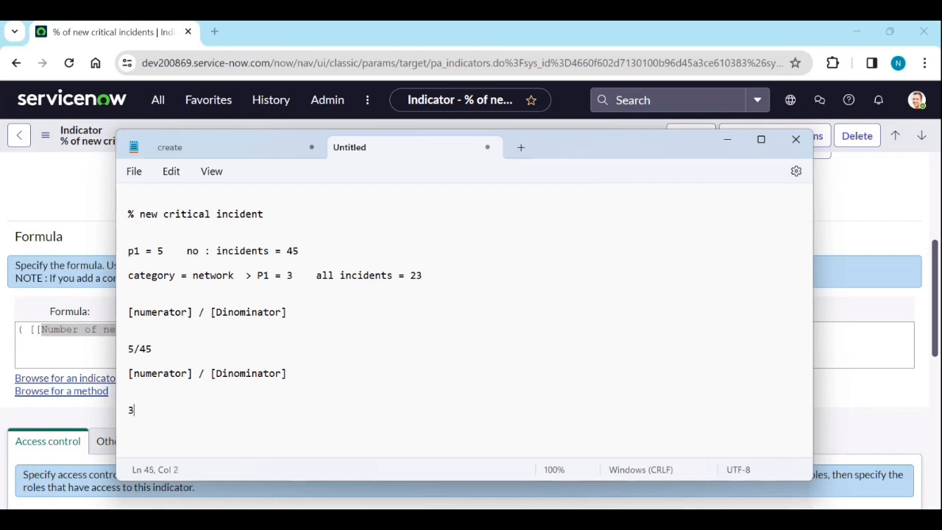
type("/23")
left_click_drag(191, 373, 129, 371)
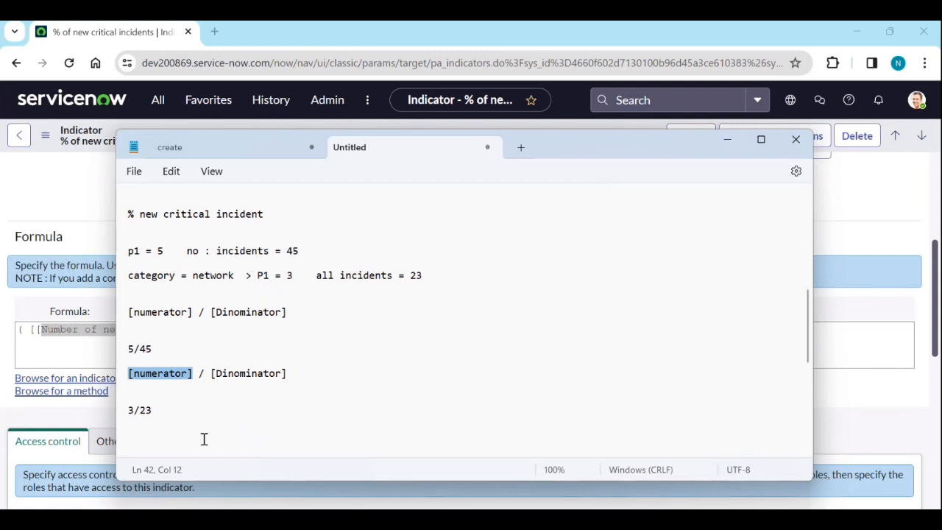
left_click(194, 412)
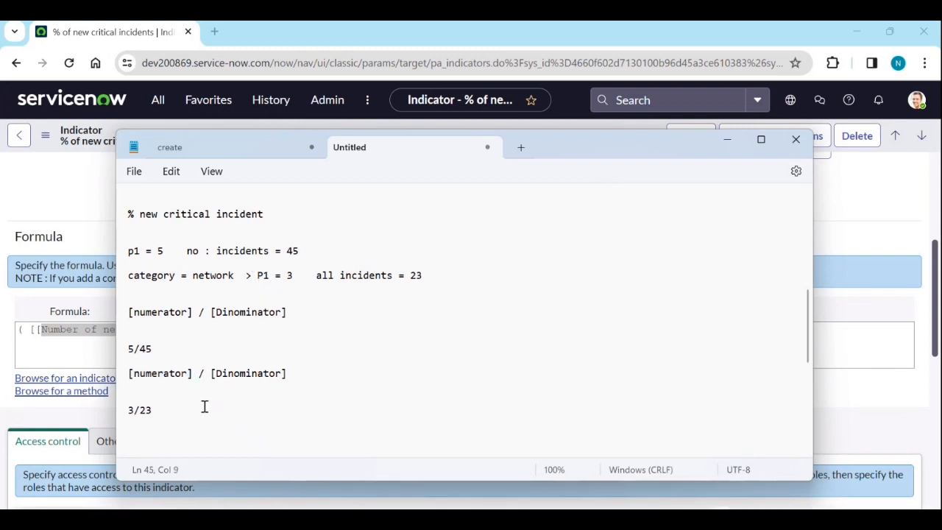
type("3/45")
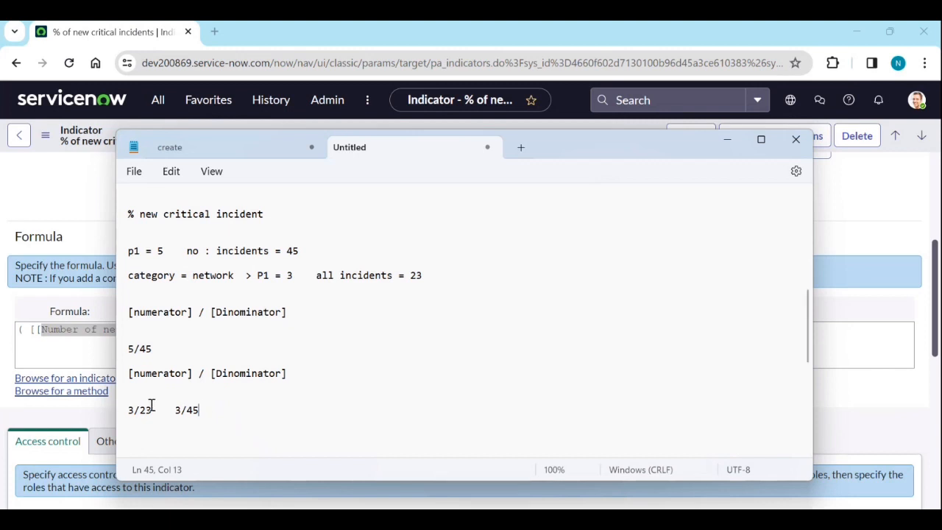
Highlight the ratios "3/23" and "3/45" in turn to compare them
left_click_drag(151, 406, 130, 407)
triple_click(190, 410)
left_click(212, 408)
left_click(177, 406)
left_click_drag(176, 406, 196, 405)
left_click(224, 409)
Copy the "[numerator] / [Dinominator]" line and paste it below the "3/23" and "3/45" ratios
left_click_drag(304, 379, 126, 373)
key("ctrl+c")
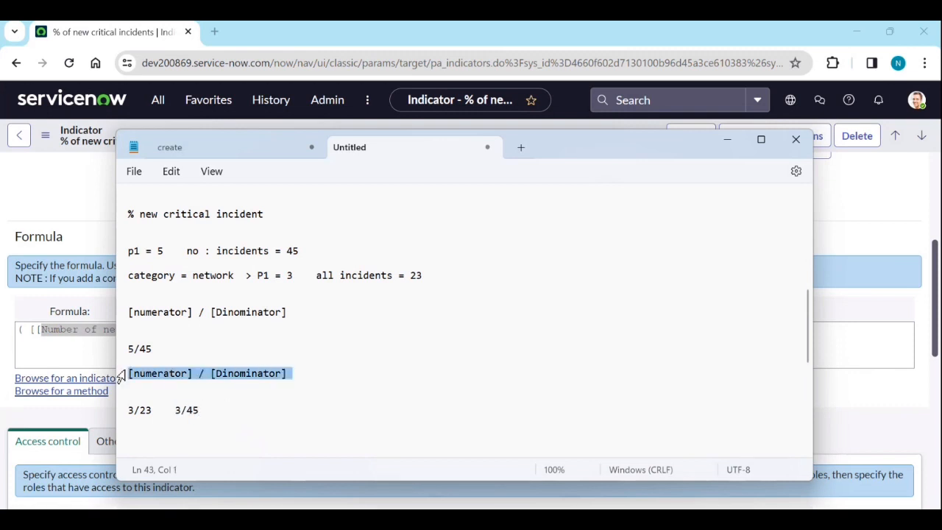
left_click(270, 407)
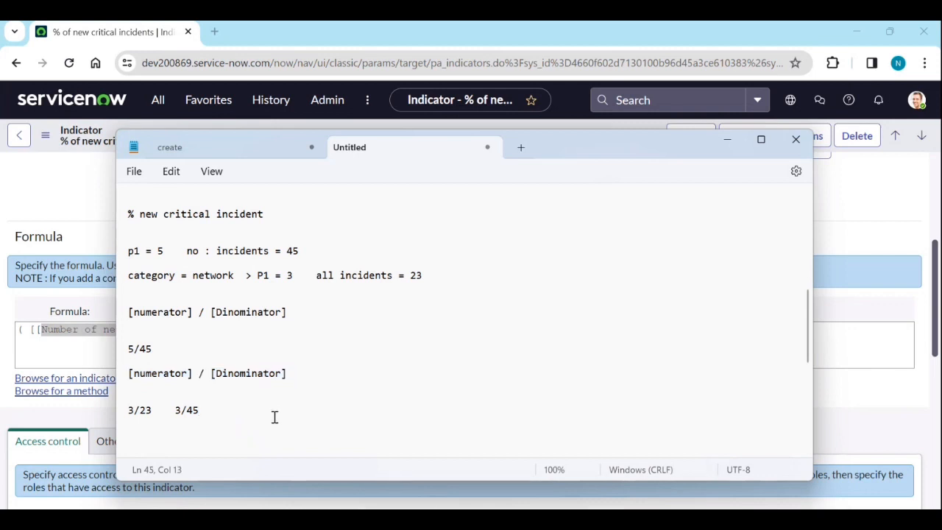
key("Return")
key("Return")
key("Return")
key("ctrl+v")
key("Return")
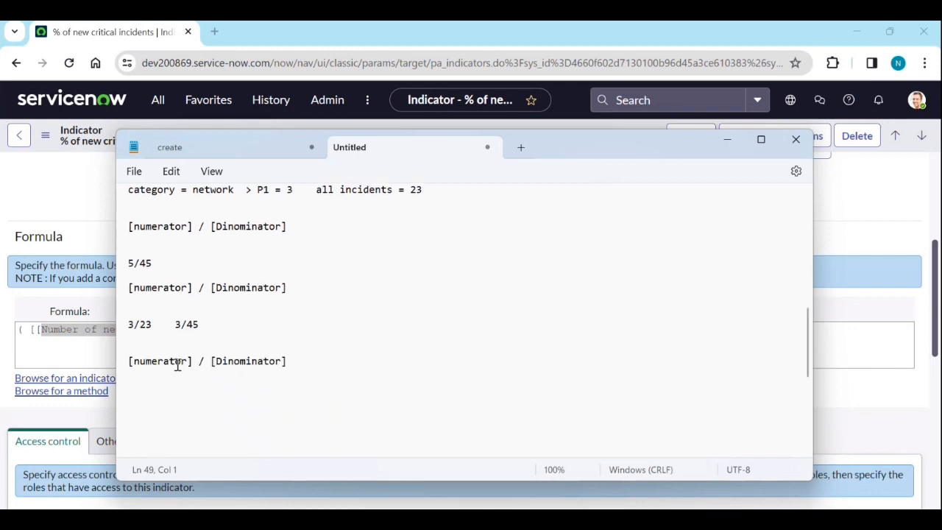
Replace the square brackets around "Dinominator" in the last line with curly braces
left_click(216, 361)
key("BackSpace")
type("{")
key("Right")
key("Right")
key("Right")
key("Right")
key("Right")
key("BackSpace")
key("shift+Right")
type("}")
Highlight "[numerator]" and "{Dinominator}" in turn in the last line to compare their bracket types
left_click_drag(194, 360, 127, 361)
left_click_drag(211, 362, 290, 363)
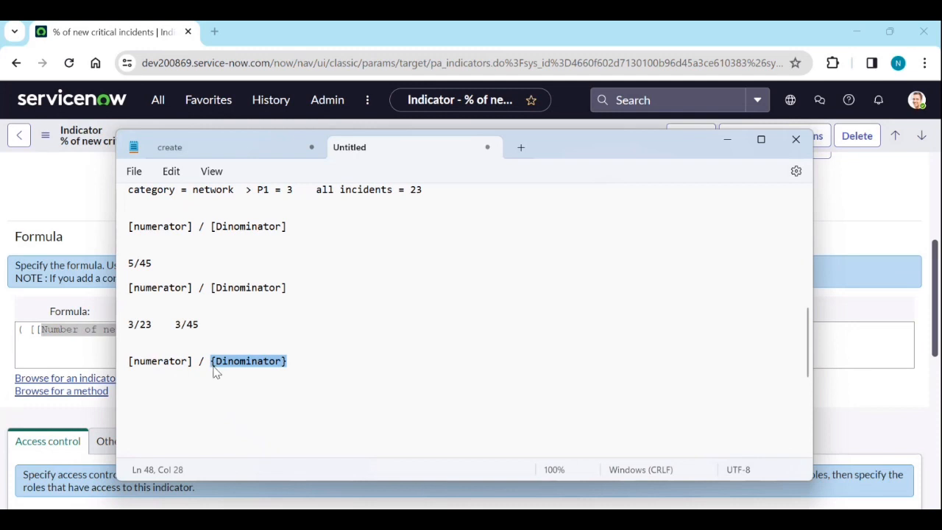
left_click(345, 361)
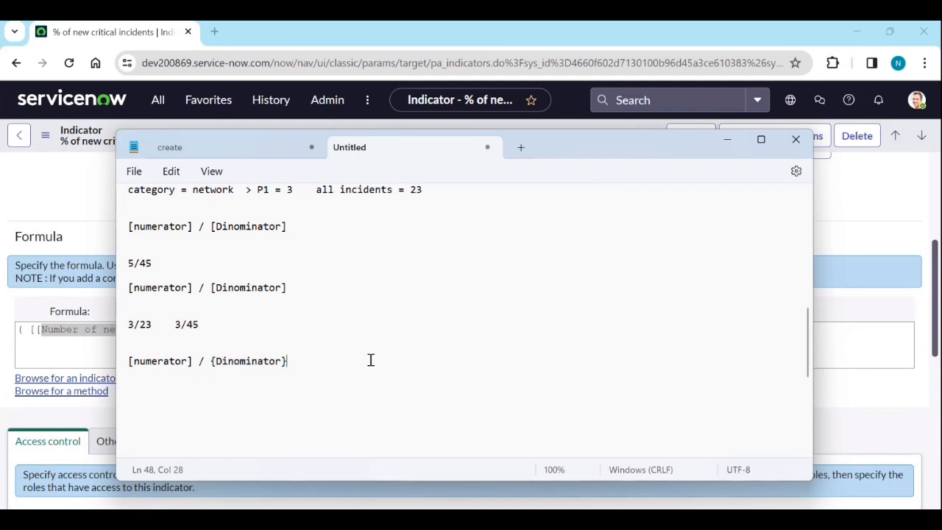
Switch back to the ServiceNow indicator form and delete the "{{Number of new incidents}}" denominator from the formula
left_click(728, 142)
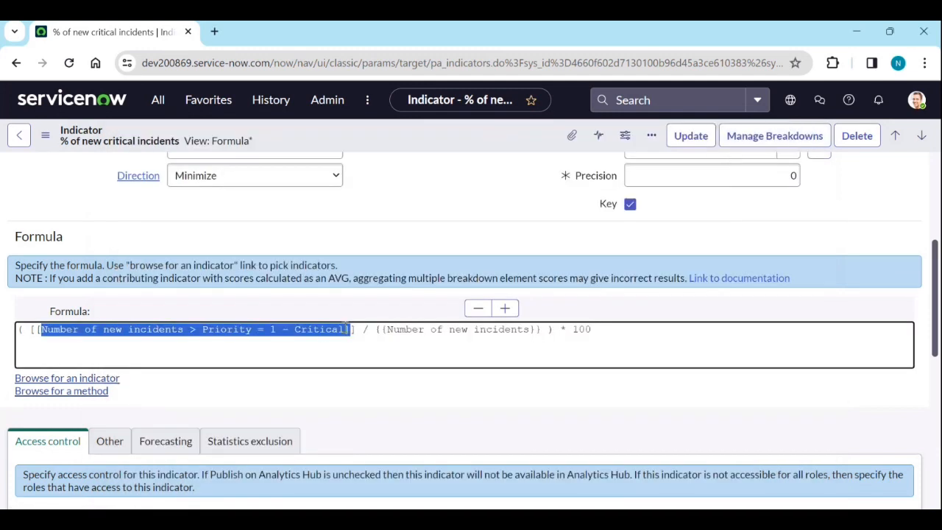
left_click(445, 333)
key("ctrl+a")
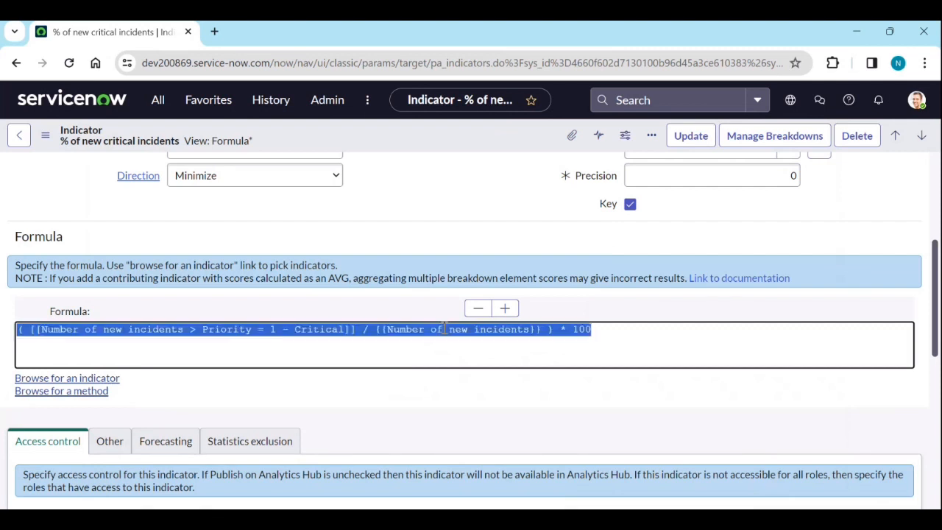
left_click(493, 333)
left_click_drag(529, 333, 412, 332)
left_click_drag(525, 334, 375, 326)
key("BackSpace")
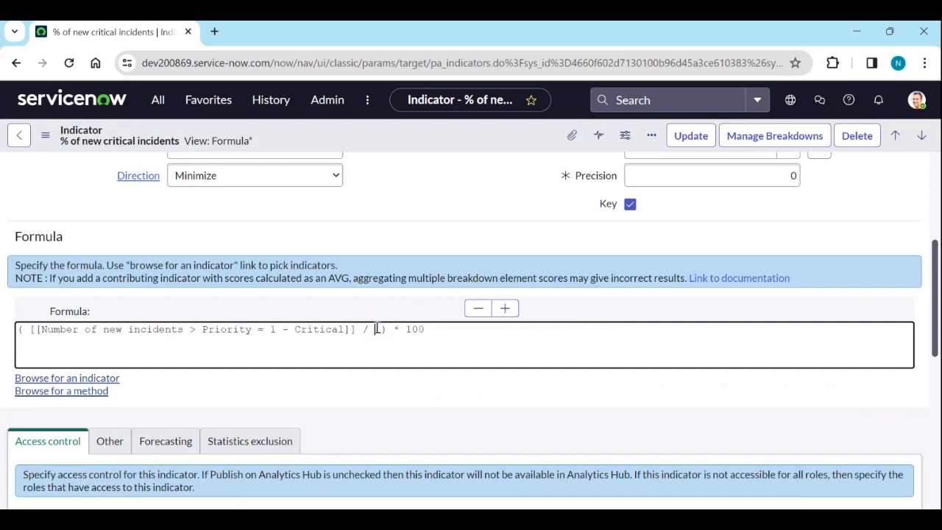
Insert the "Number of new incidents" indicator as the formula's denominator with Allow breakdowns cleared
left_click(75, 380)
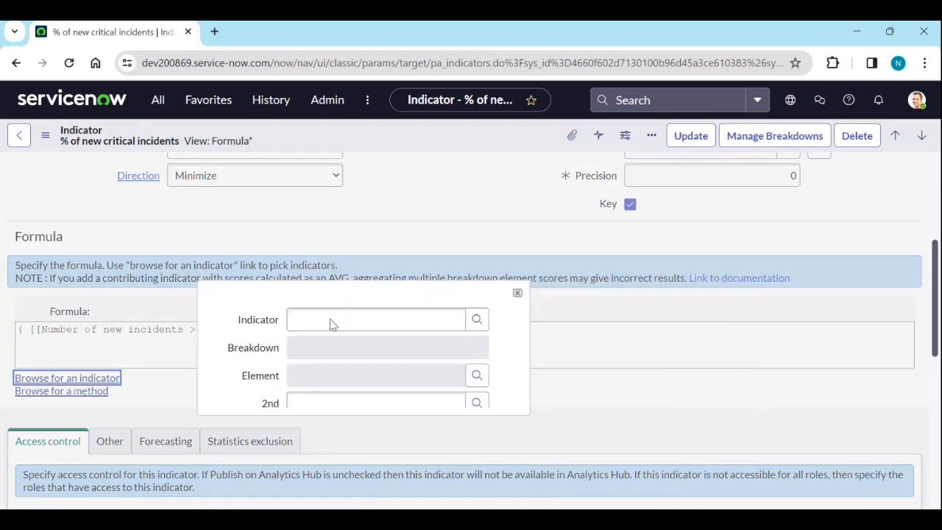
left_click(331, 320)
left_click(395, 216)
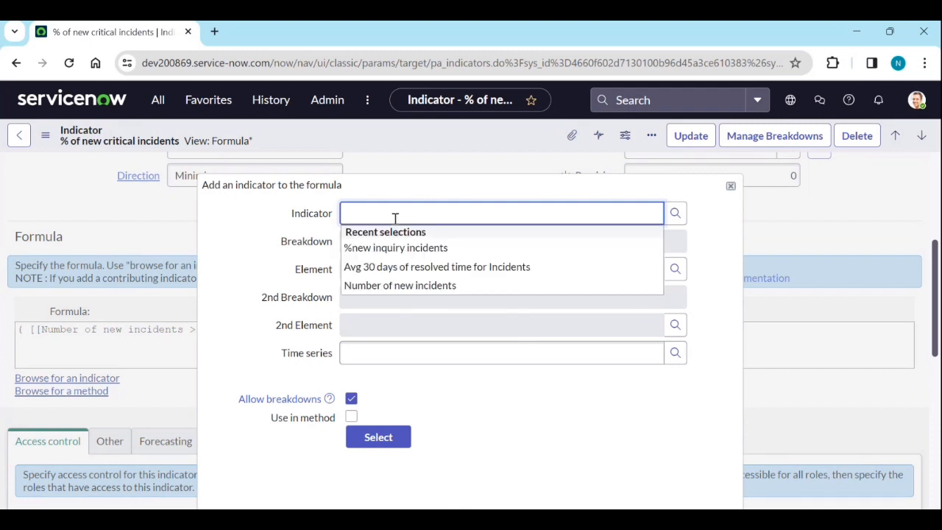
left_click(401, 285)
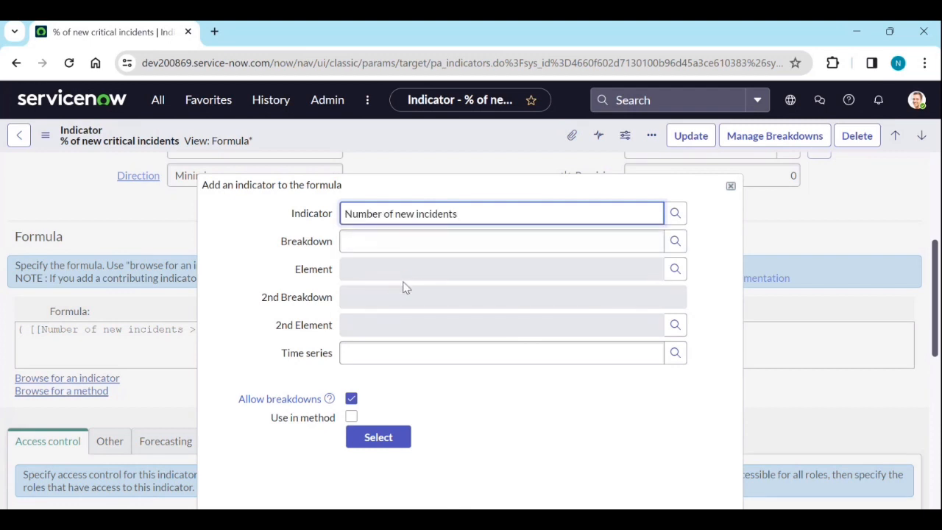
mouse_move(270, 404)
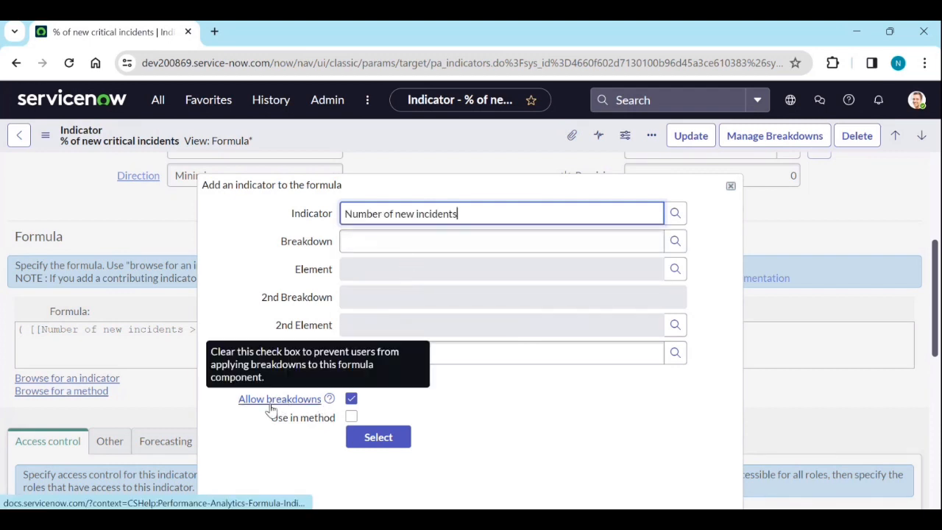
left_click(350, 401)
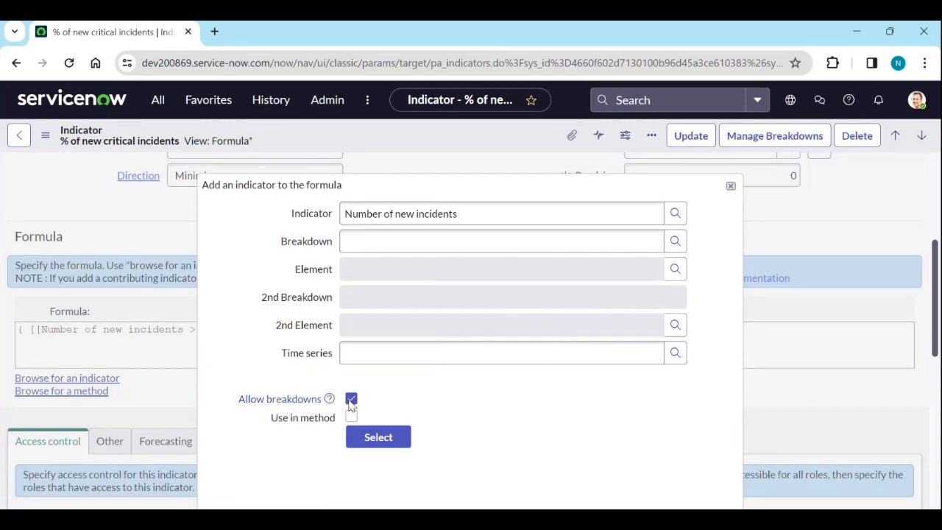
left_click(351, 401)
left_click(365, 440)
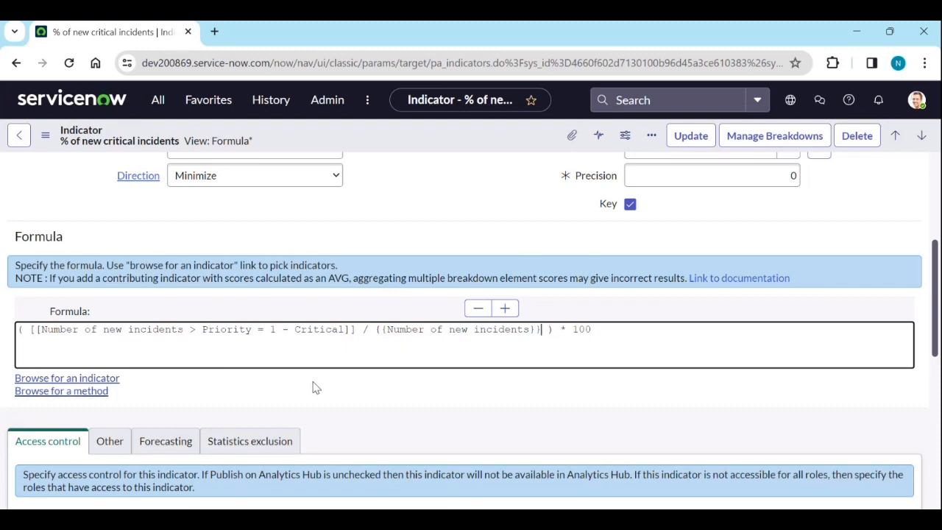
Look through the indicator's Forecasting settings and open its Other settings below the formula
scroll(314, 388, "down", 1)
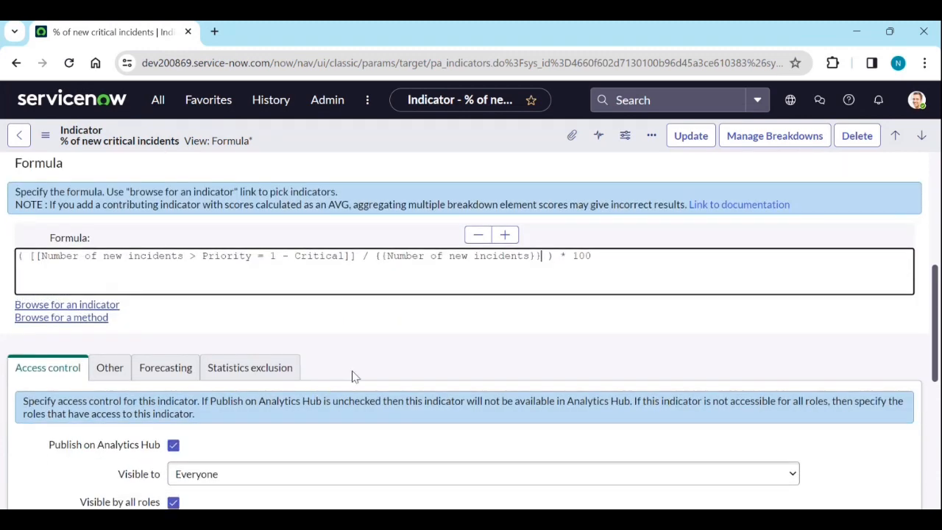
scroll(356, 376, "down", 2)
scroll(360, 384, "up", 2)
scroll(360, 383, "up", 1)
scroll(360, 384, "down", 1)
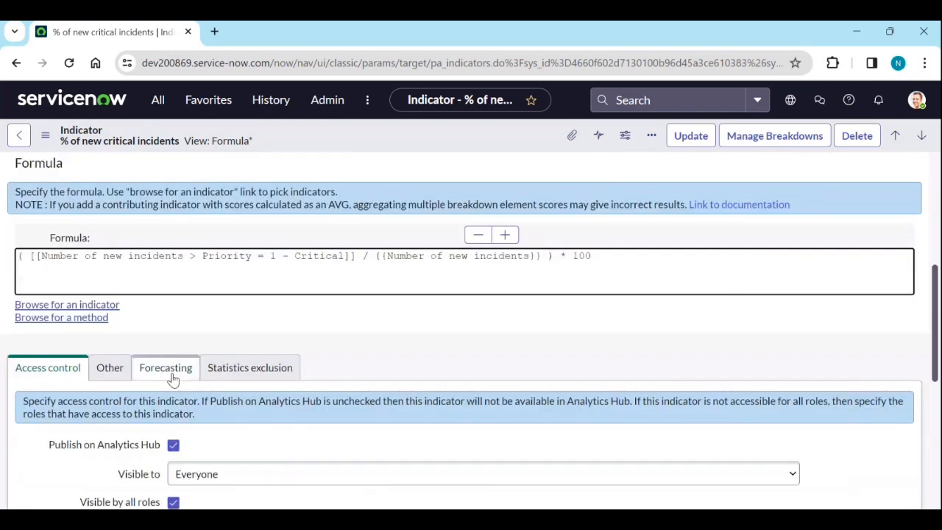
left_click(166, 368)
left_click(107, 372)
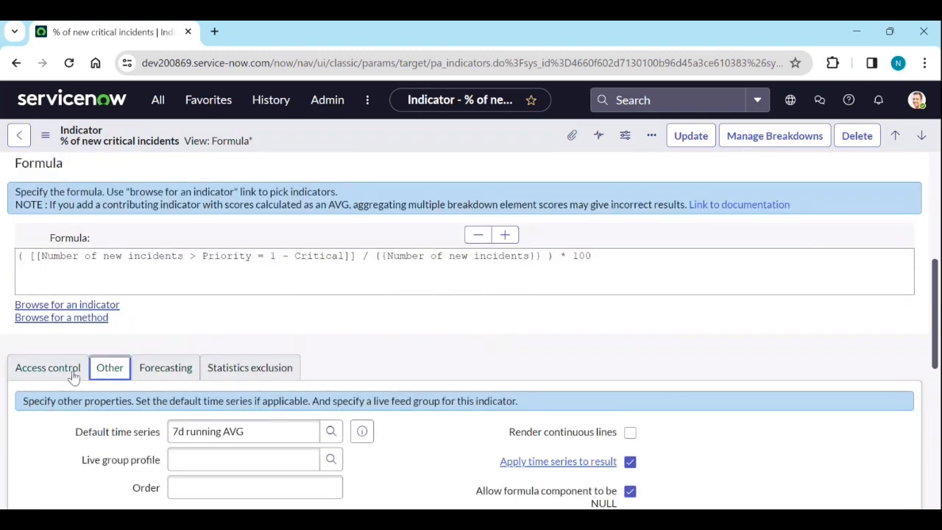
scroll(225, 415, "down", 1)
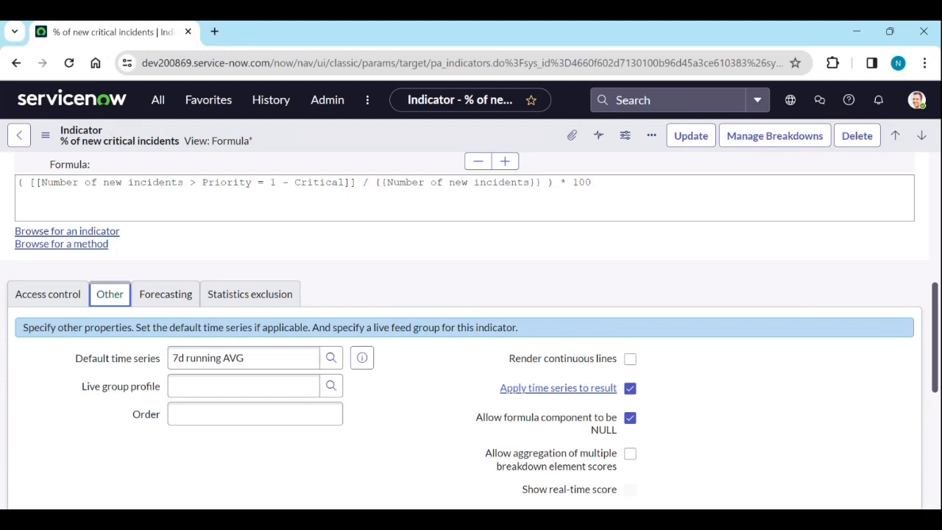
Switch to Notepad and write "total p1 incidents /incidents )" on a new line below "[numerator] / {Dinominator}"
key("alt+Tab")
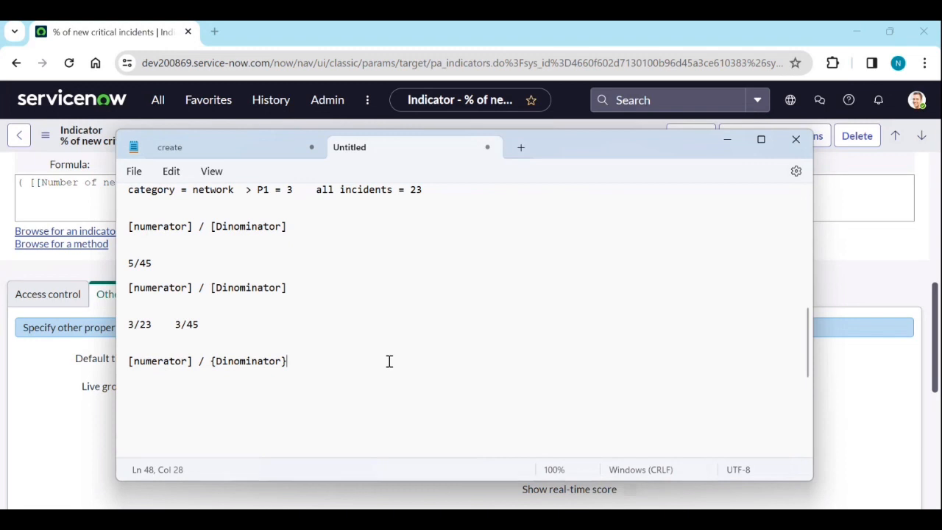
key("Return")
key("Return")
key("Return")
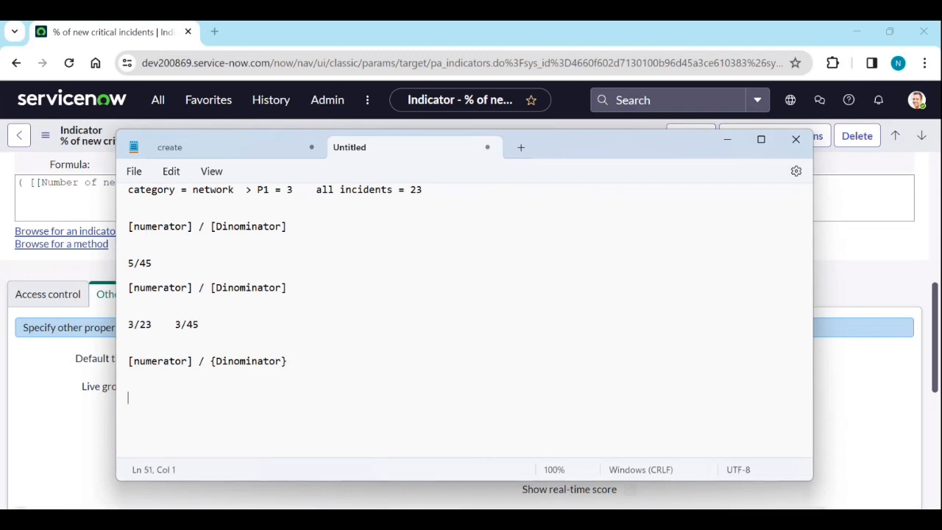
type("total p1 incidents")
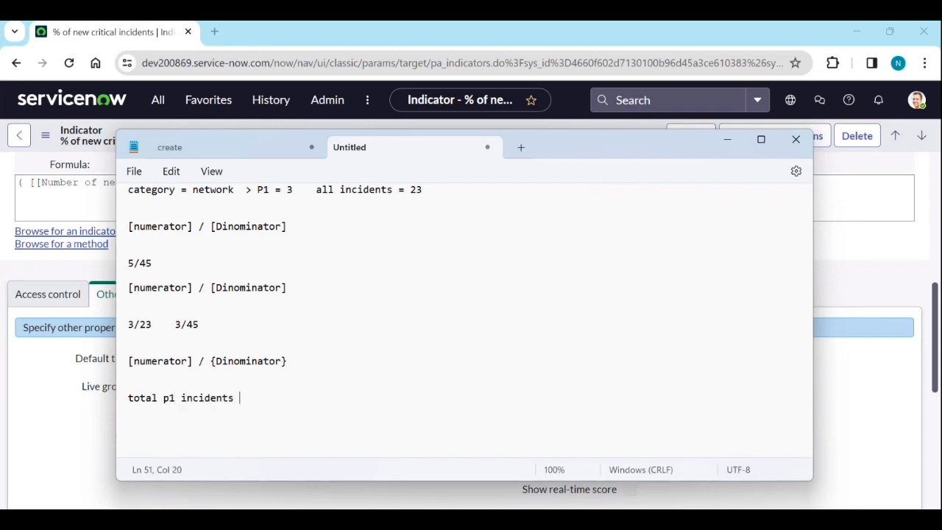
key("Return")
key("BackSpace")
type("/incidents )")
Add an opening parenthesis before "total p1 incidents", append "/7" at the line's end, and highlight the whole expression
key("Left")
key("Left")
key("Left")
key("Left")
key("Left")
key("Left")
key("Left")
key("Left")
key("Left")
key("Left")
key("Left")
key("Left")
key("Left")
key("Left")
key("Left")
key("Left")
key("Left")
key("Left")
key("Left")
key("Left")
key("Left")
type("(")
key("Right")
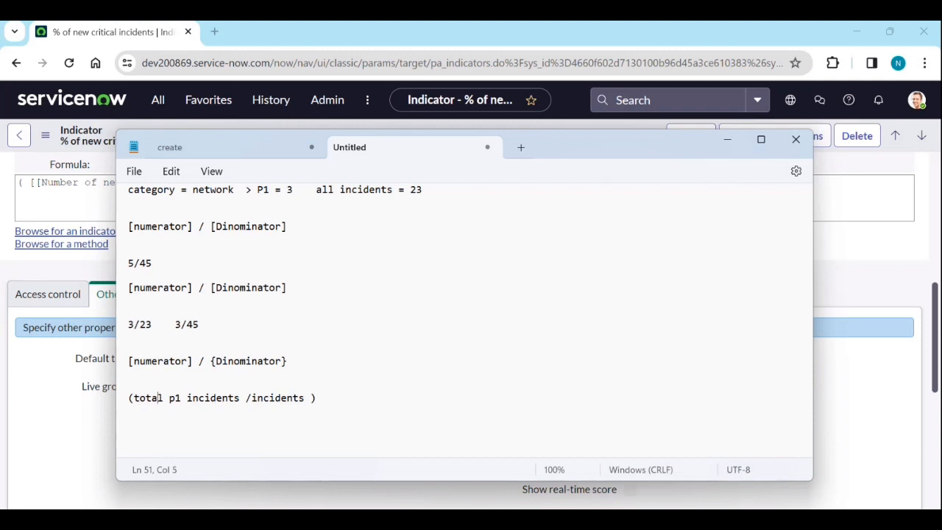
key("Right")
key("Right")
key("Right")
key("Right")
key("Right")
key("Right")
key("Right")
key("Right")
key("Right")
key("Right")
key("Right")
key("Right")
key("Right")
key("Right")
key("Right")
key("Right")
key("Right")
key("Right")
key("Right")
key("Right")
type("/7")
left_click_drag(332, 398, 131, 397)
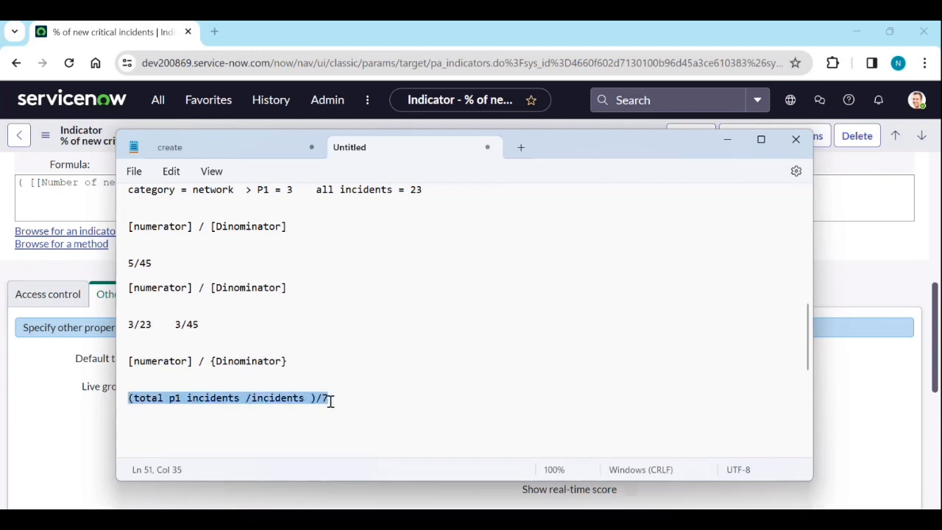
Switch back to the ServiceNow indicator form and disable "Apply time series to result"
left_click(734, 144)
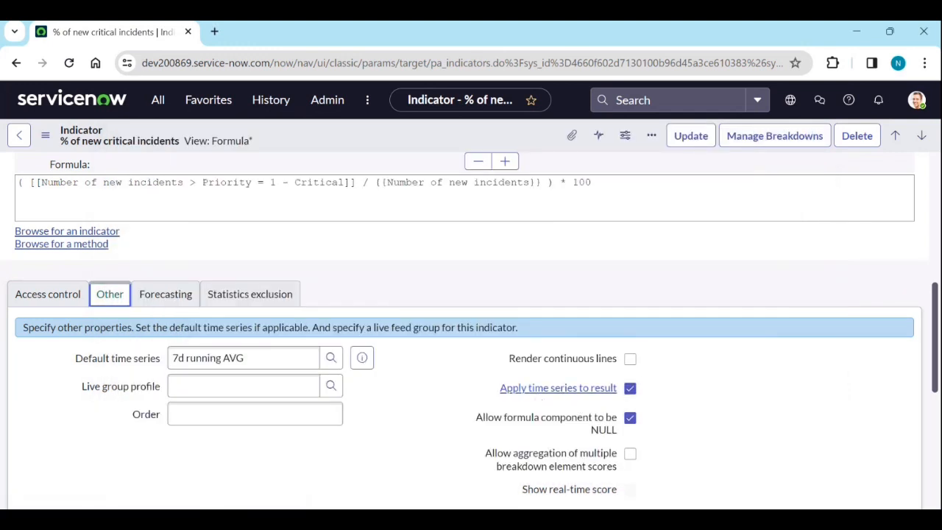
key("alt+Tab")
left_click(725, 141)
left_click(630, 389)
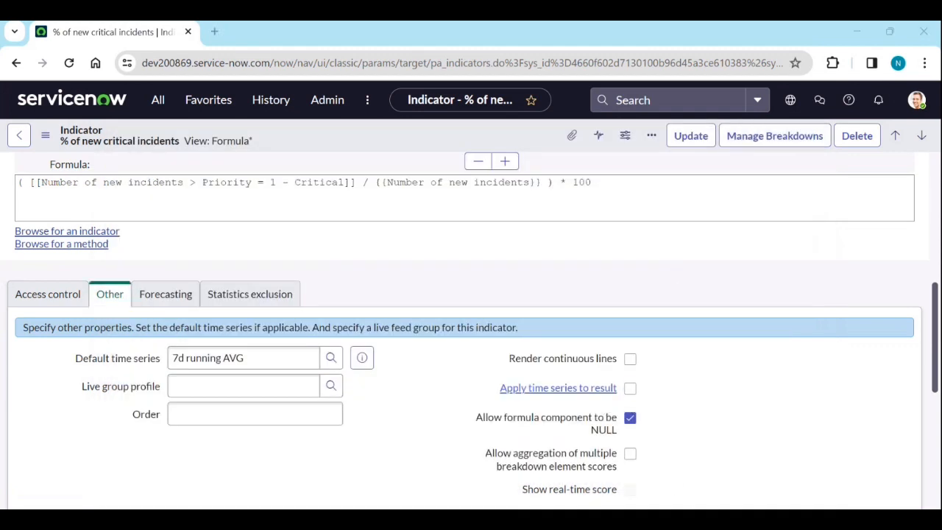
Switch to Notepad, add the line "day 1 p1 incidents/day 1 incident)/7 + day2", and highlight the expression above it for comparison
key("alt+Tab")
left_click(450, 402)
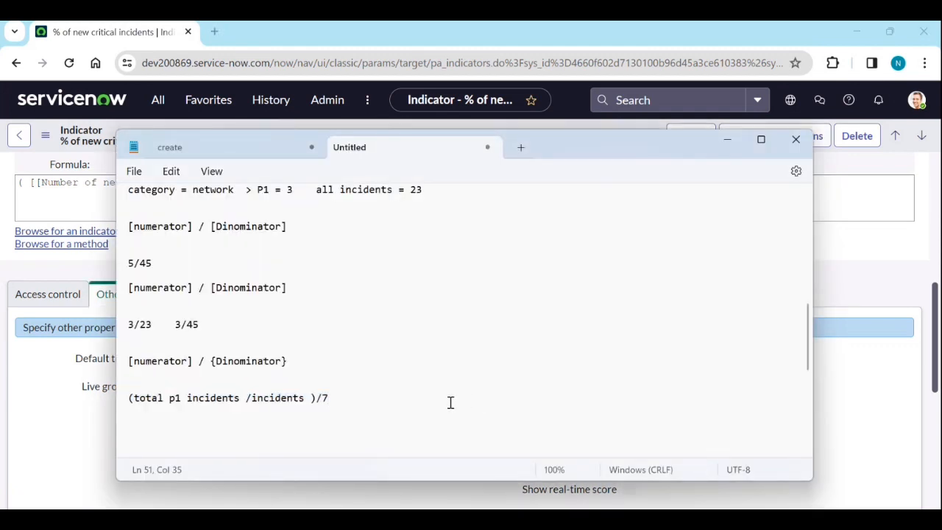
key("Return")
key("Return")
type("day ")
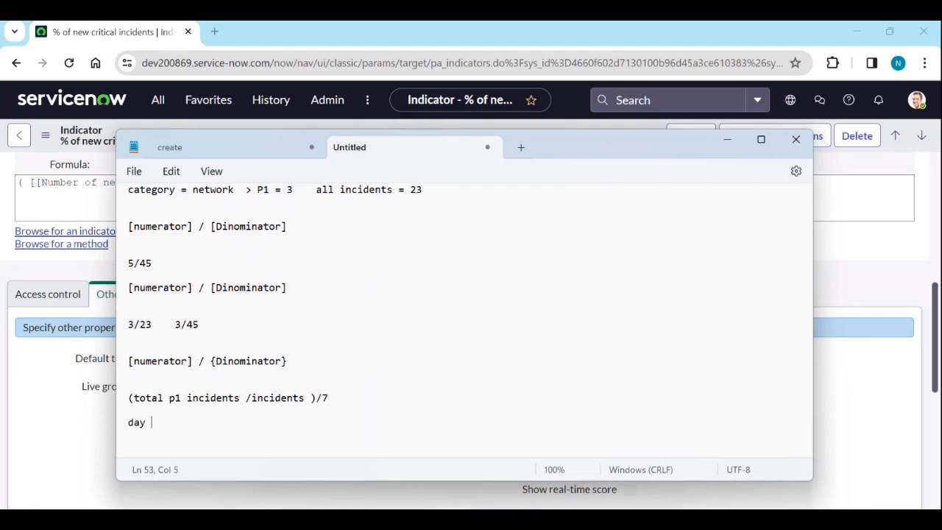
type("1 p1 incidents")
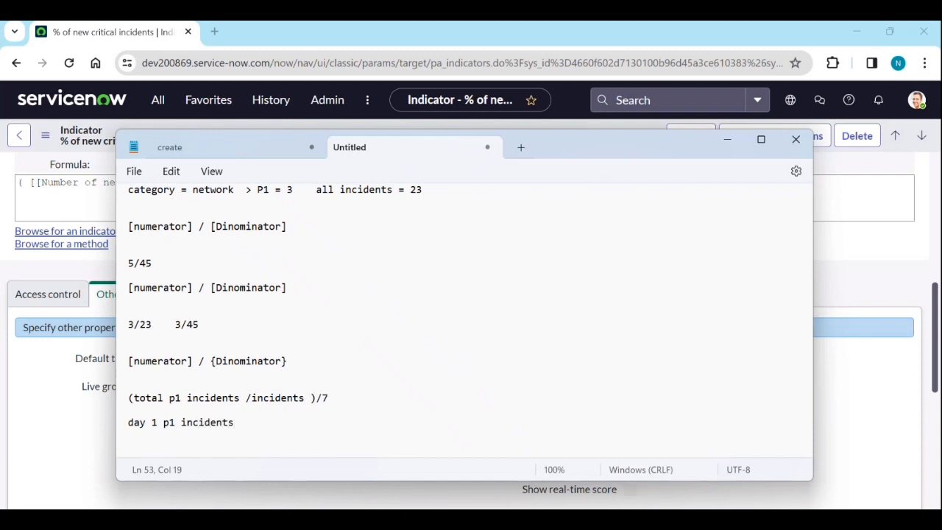
type("/day 1 incident")
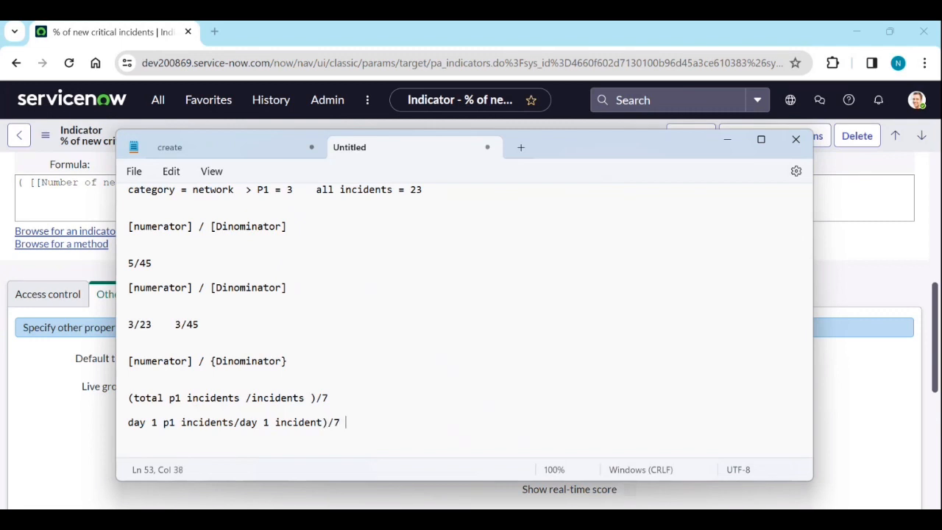
type(")/7 + dat")
type("2")
triple_click(324, 397)
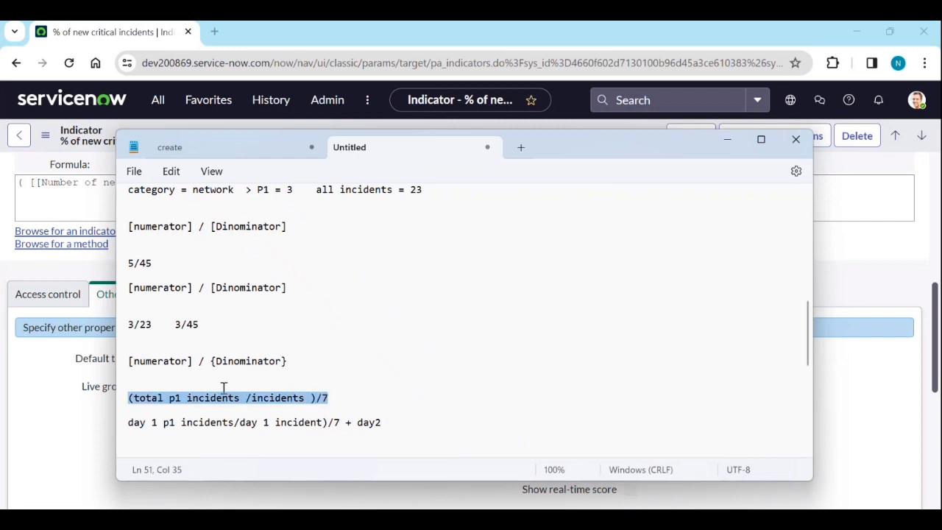
left_click(451, 427)
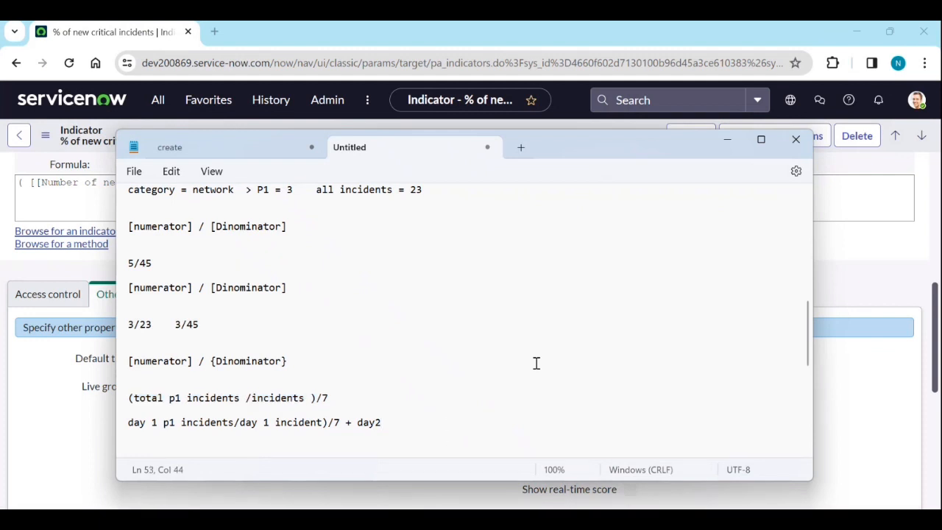
Return to the ServiceNow indicator form and re-enable "Apply time series to result"
left_click(727, 139)
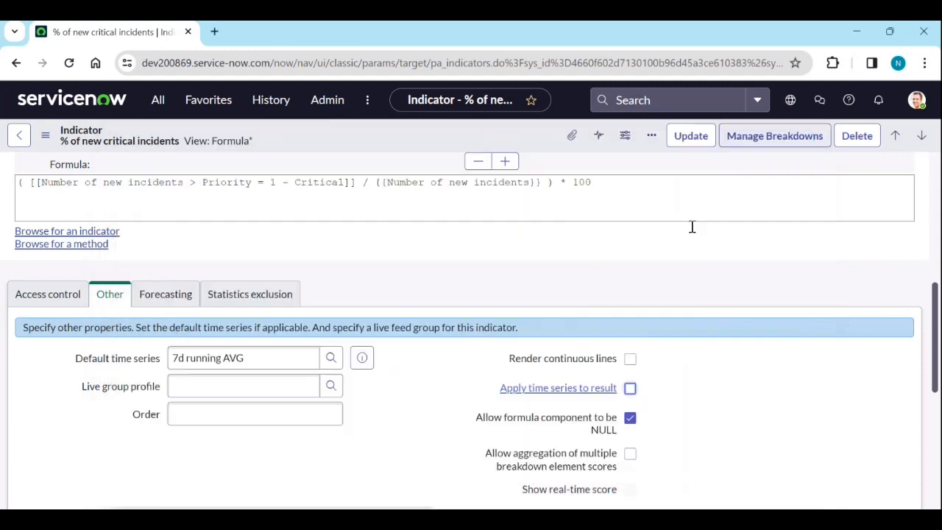
left_click(630, 390)
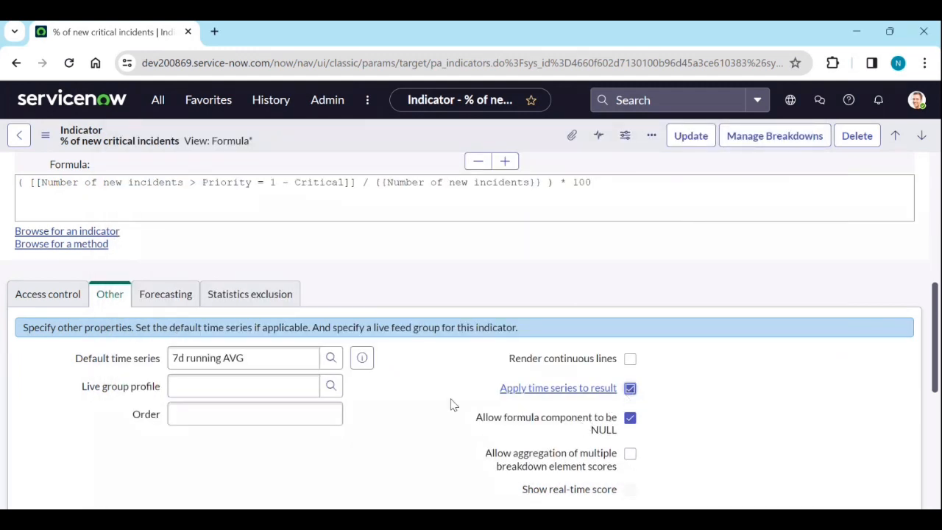
Review the indicator's formula and highlight "Number of new incidents" inside the denominator's curly braces
scroll(451, 401, "up", 3)
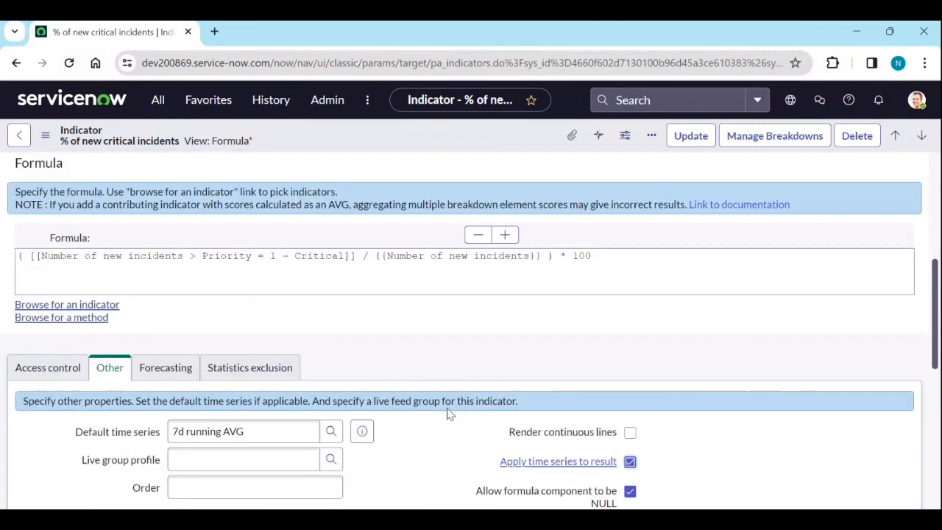
scroll(440, 423, "up", 1)
scroll(440, 412, "down", 4)
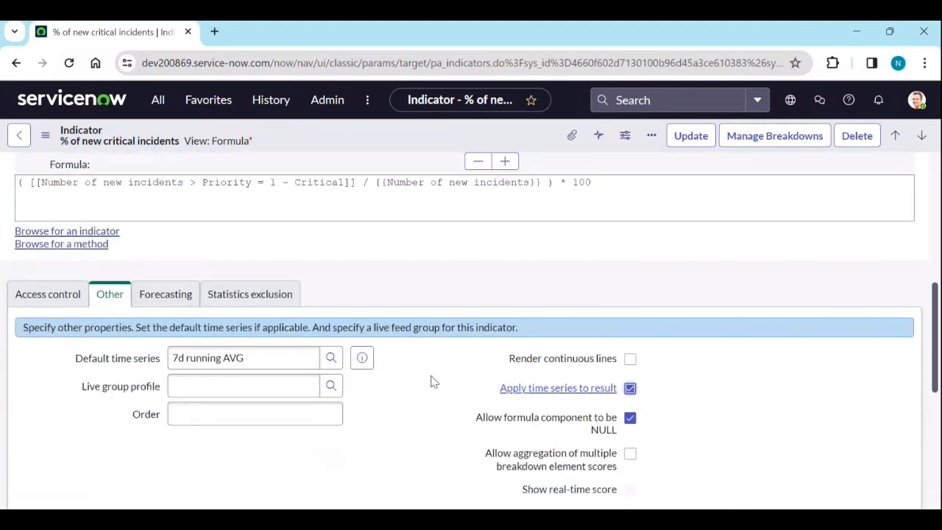
scroll(434, 390, "up", 3)
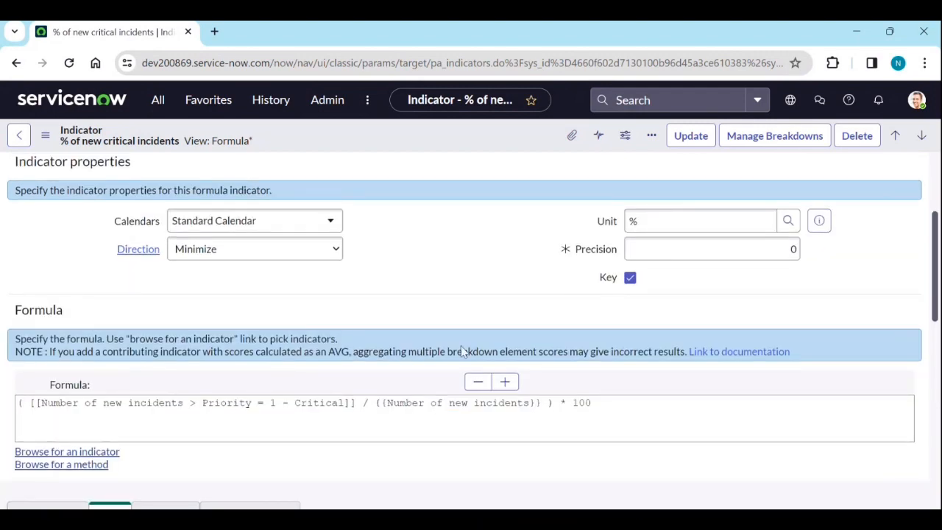
scroll(448, 341, "down", 2)
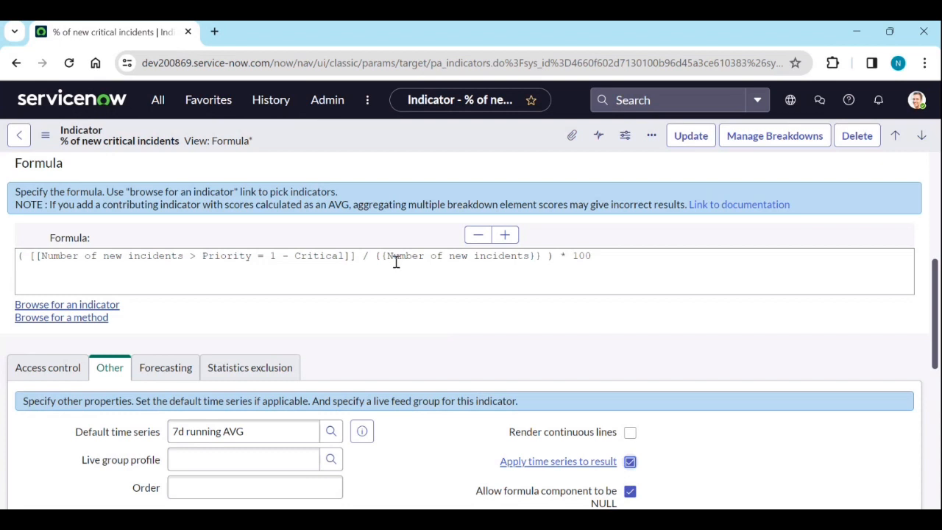
left_click_drag(390, 255, 531, 260)
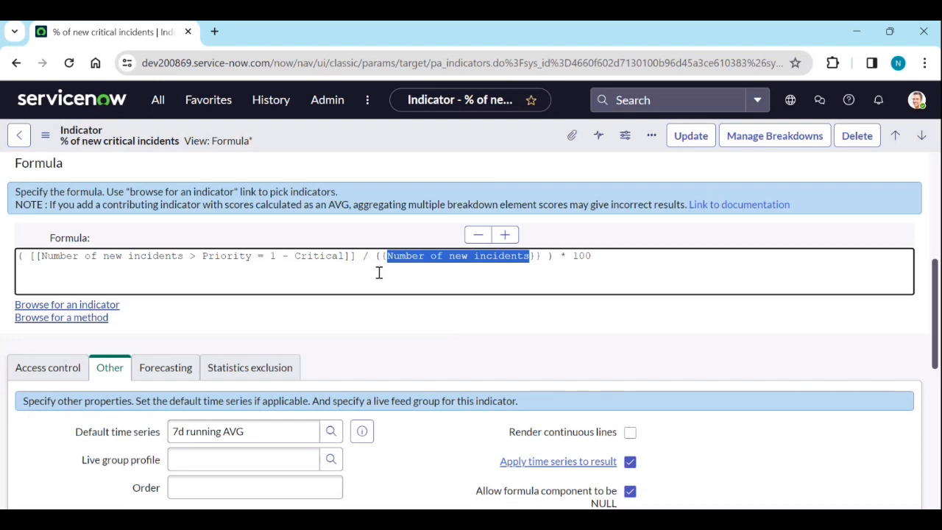
Show the "% of new critical incidents" indicator in Analytics Hub
scroll(386, 283, "down", 1)
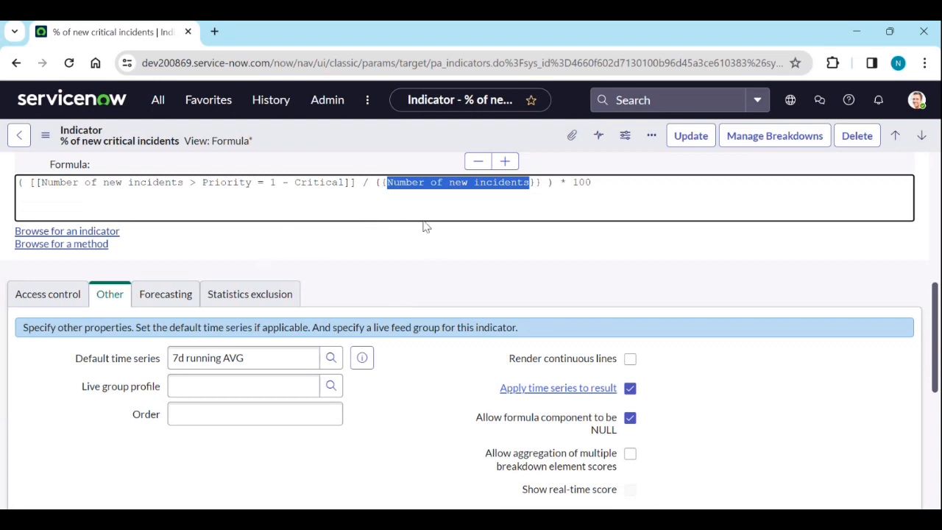
scroll(375, 305, "down", 3)
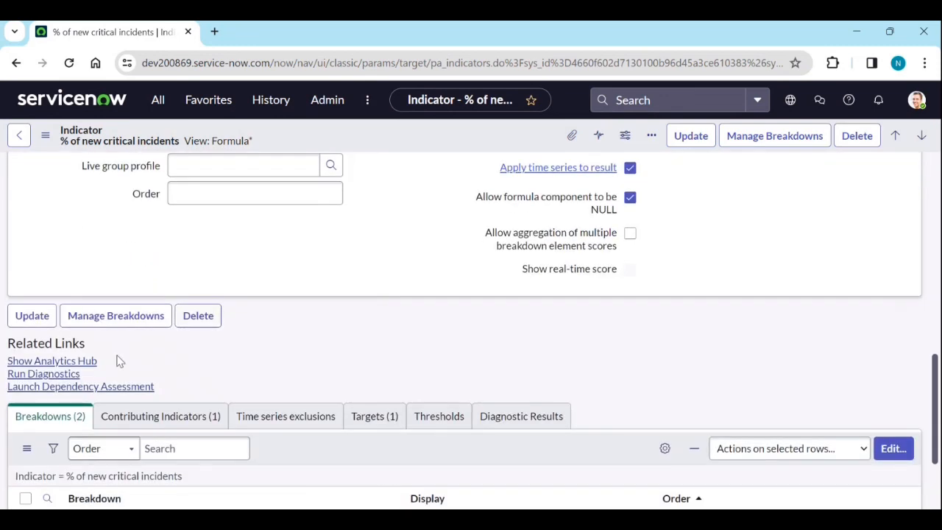
left_click(53, 362)
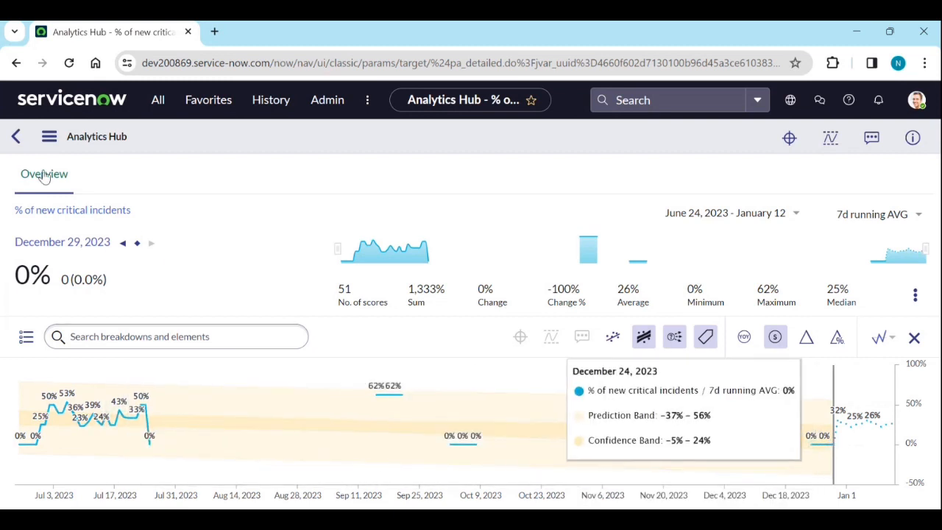
Open the indicator for editing from Analytics Hub and bring up its Render continuous lines setting
left_click(59, 142)
left_click(61, 178)
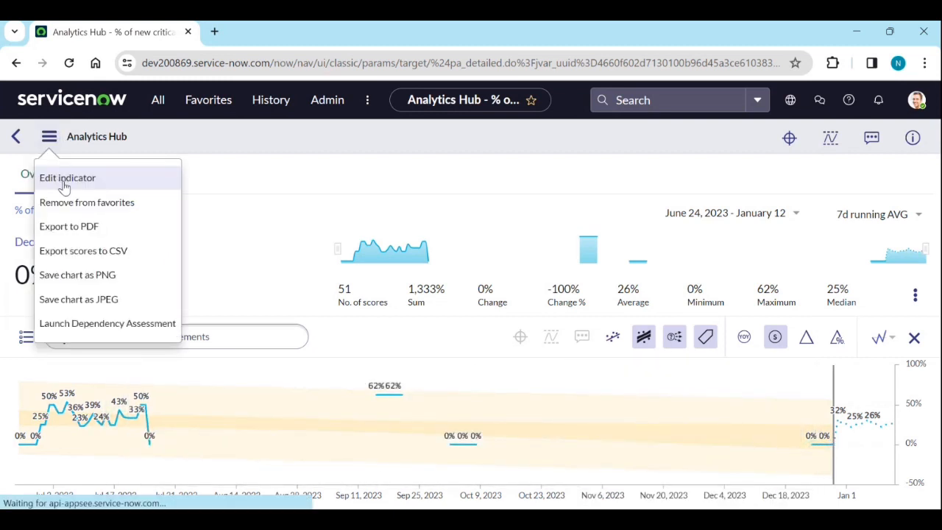
scroll(456, 400, "down", 5)
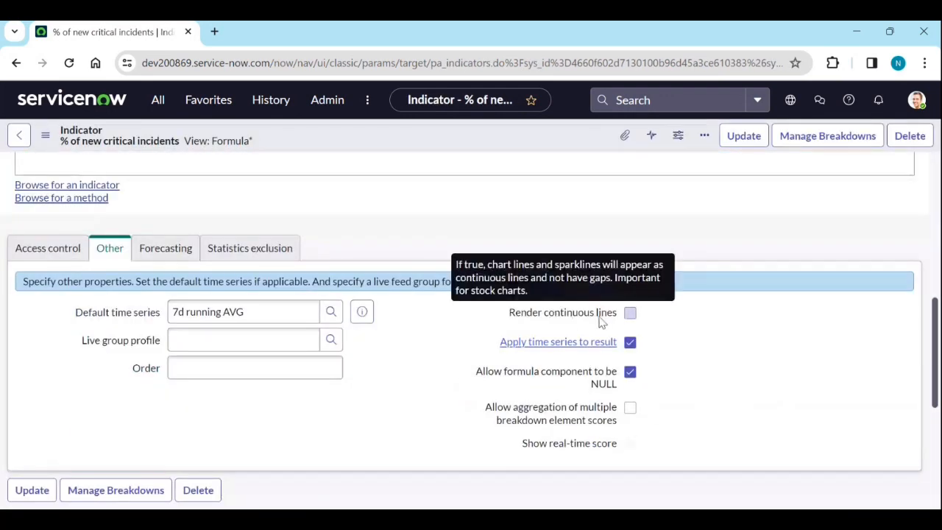
Enable Render continuous lines, save the indicator, and check its October 2, 2023 score in Analytics Hub
left_click(630, 313)
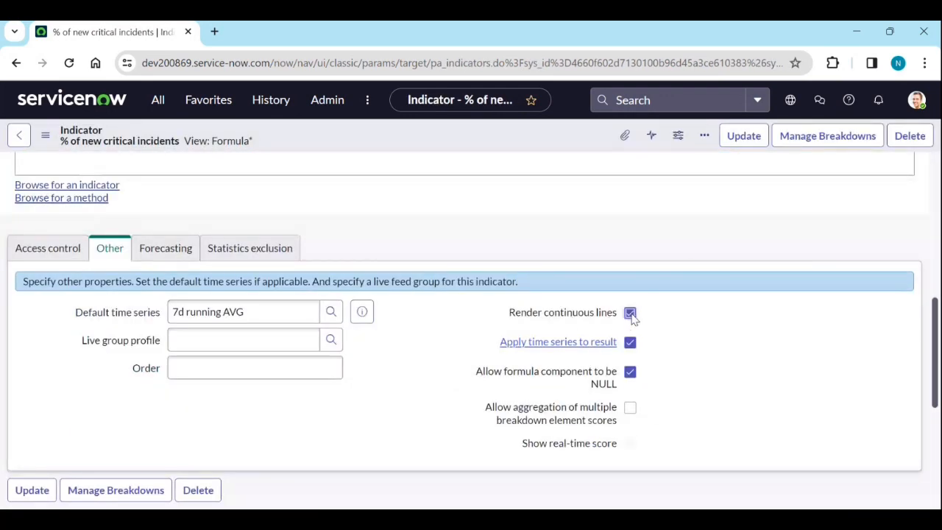
right_click(489, 142)
left_click(494, 154)
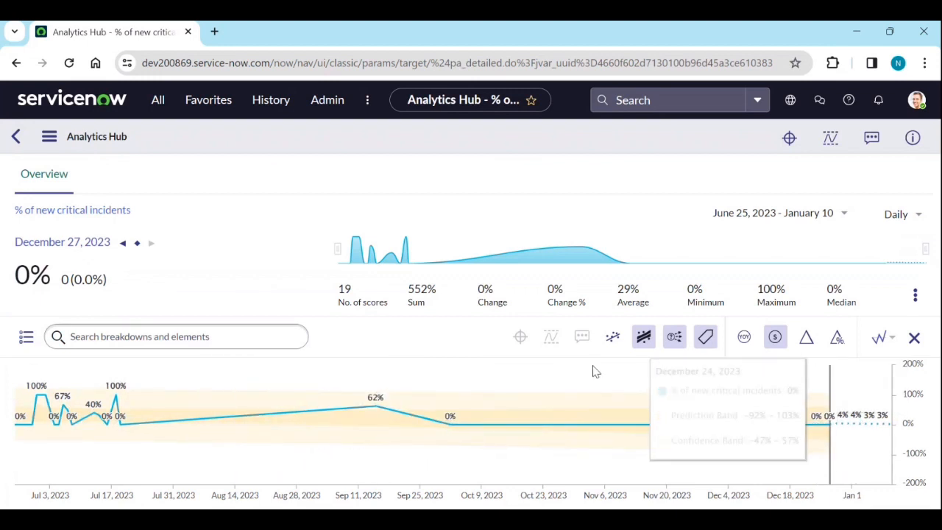
left_click(619, 432)
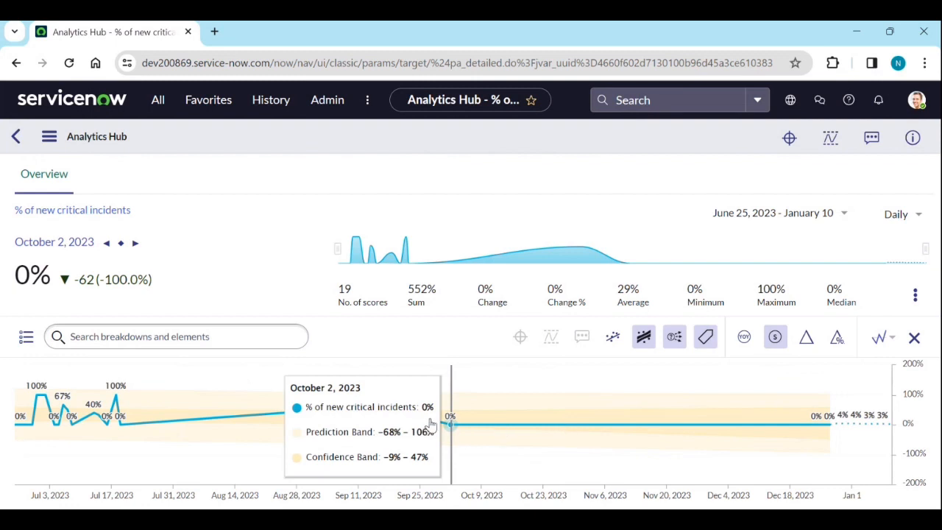
left_click_drag(52, 277, 22, 273)
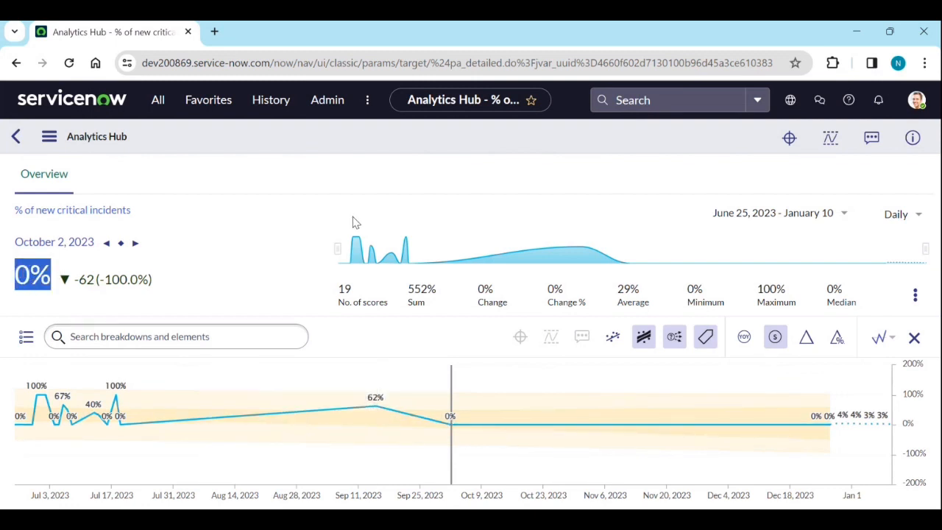
Reopen the indicator for editing, disable "Allow formula component to be NULL", and save it
left_click(48, 136)
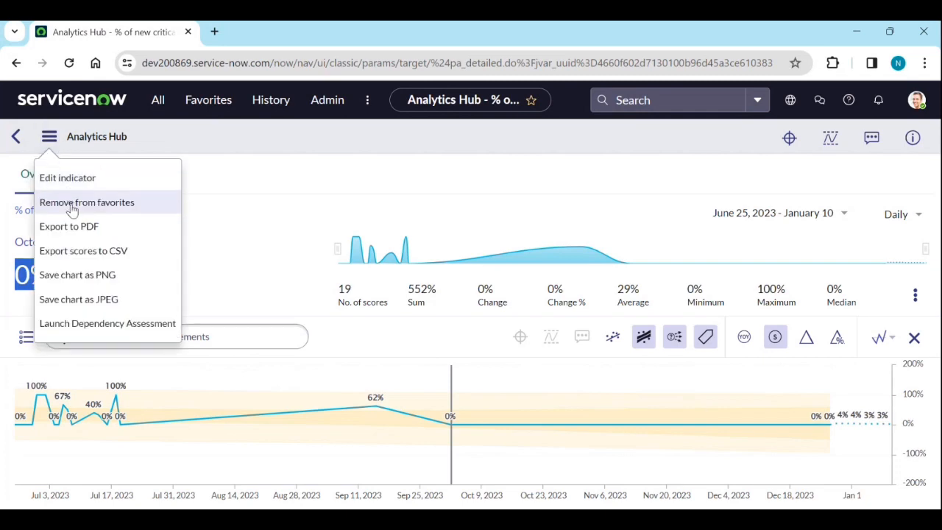
left_click(71, 181)
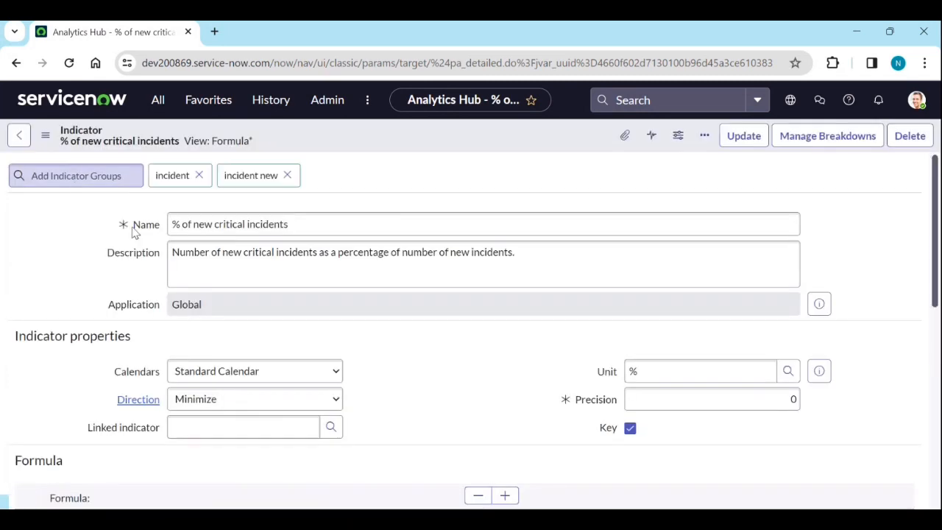
scroll(570, 362, "down", 6)
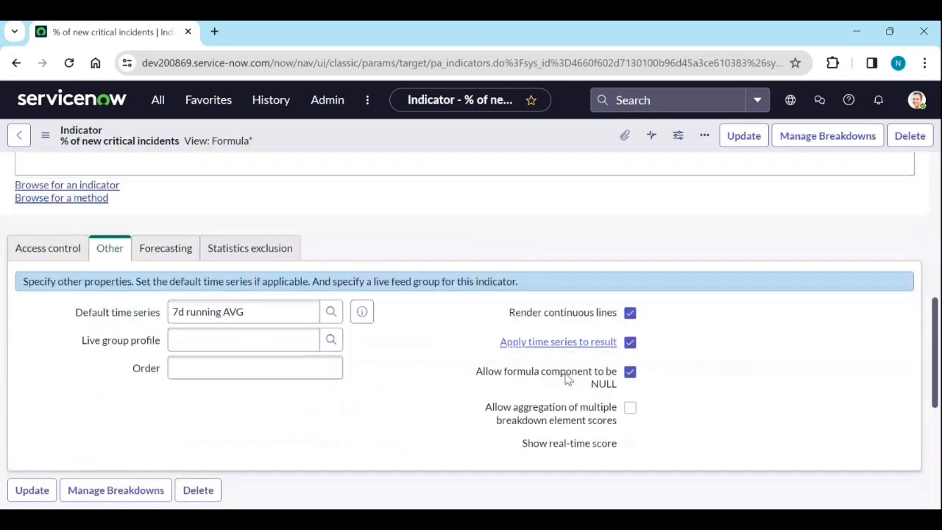
left_click(631, 372)
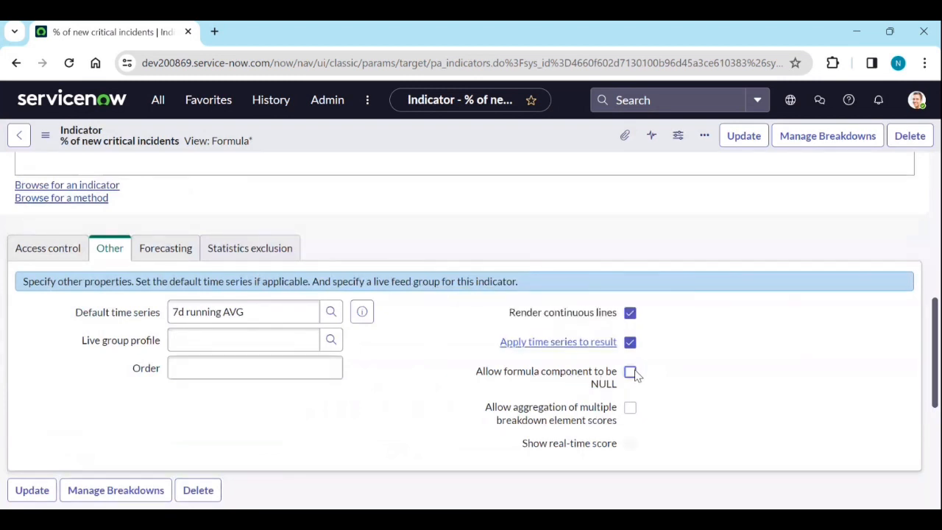
right_click(421, 149)
left_click(431, 156)
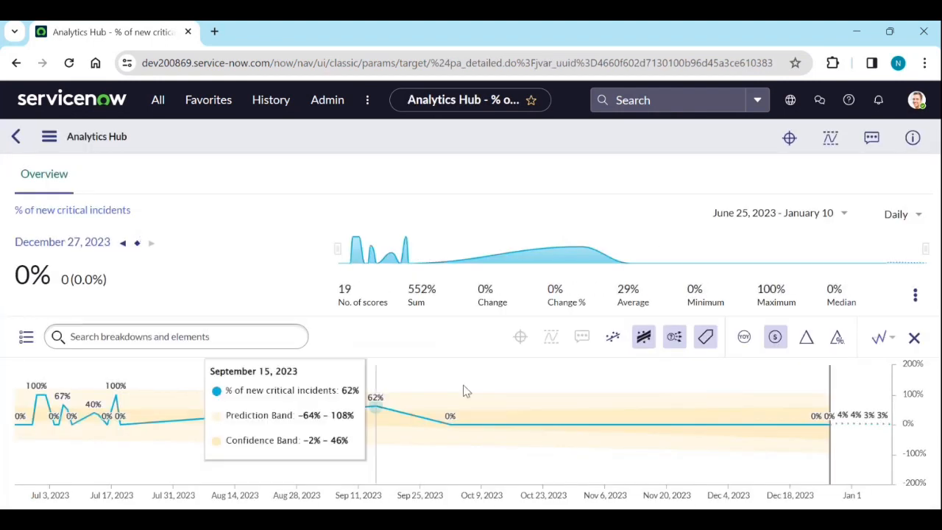
Examine the October 2 and December 24, 2023 scores in the Analytics Hub chart and the available time series
left_click(597, 426)
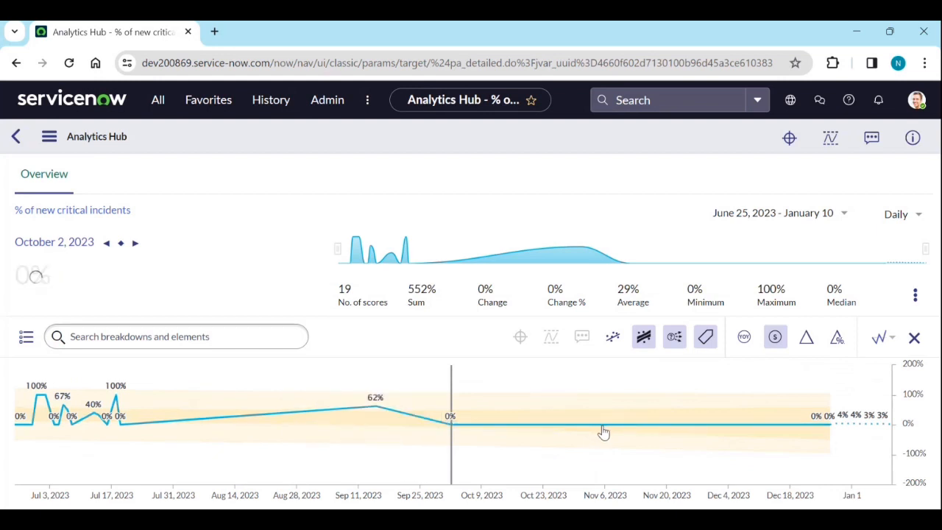
left_click(700, 426)
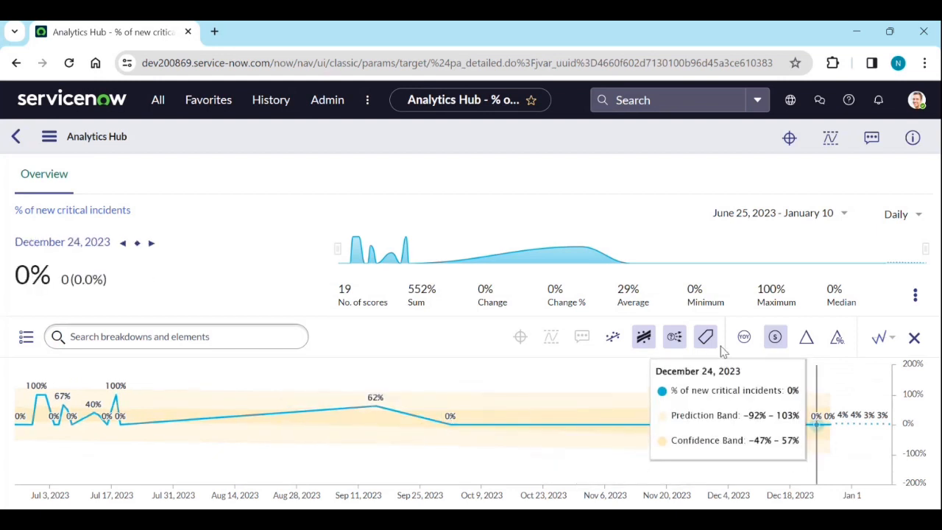
left_click(911, 214)
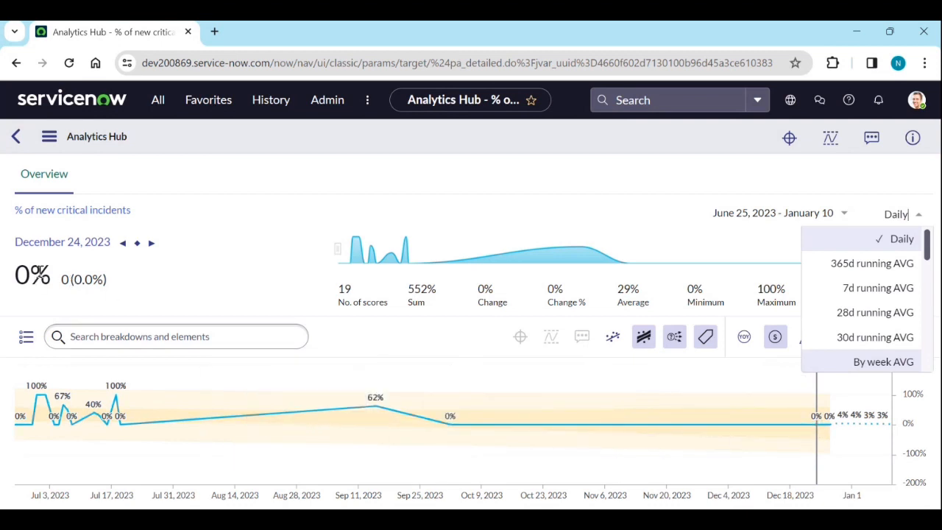
Reopen the indicator for editing, look over its related lists, and re-enable "Allow formula component to be NULL"
left_click(50, 138)
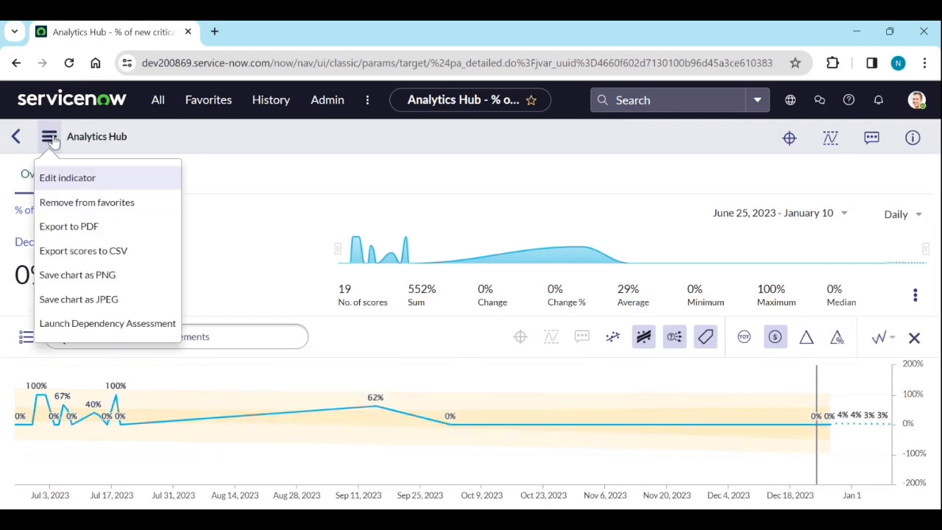
left_click(62, 180)
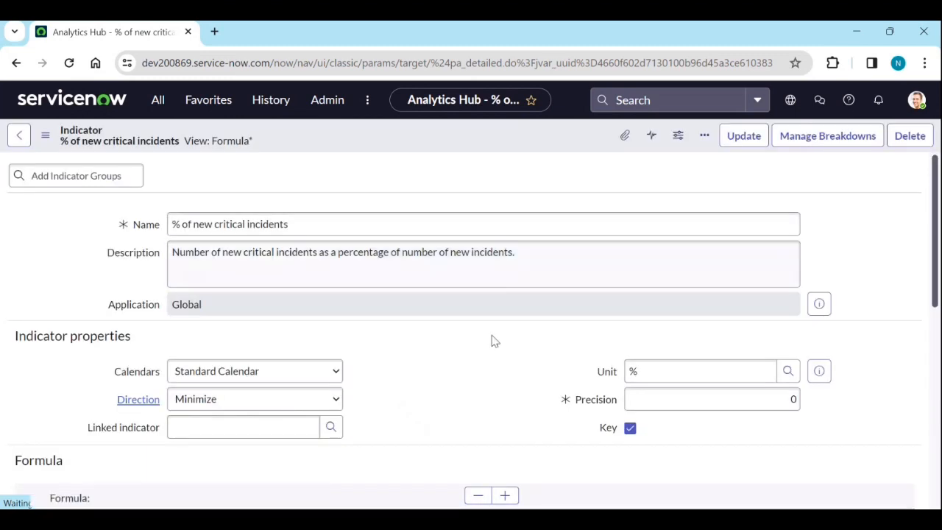
scroll(494, 340, "down", 5)
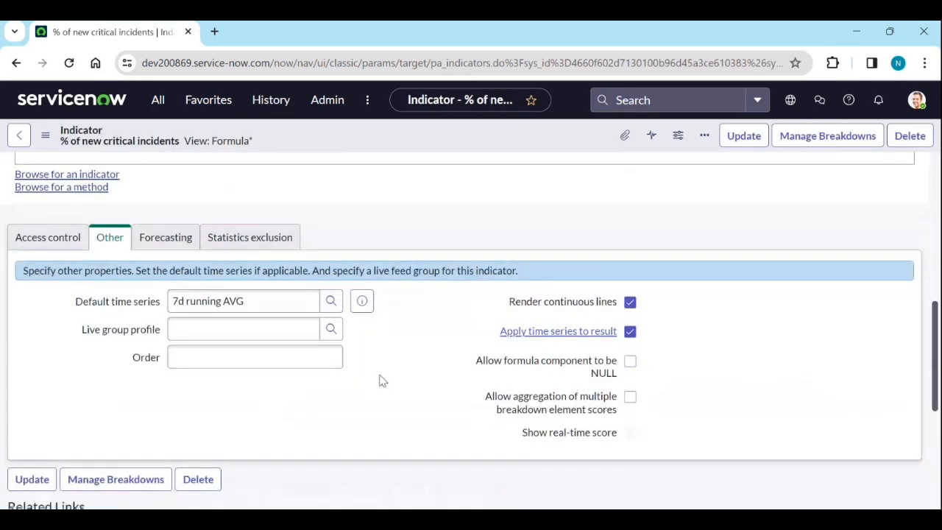
scroll(382, 380, "down", 1)
scroll(221, 375, "down", 2)
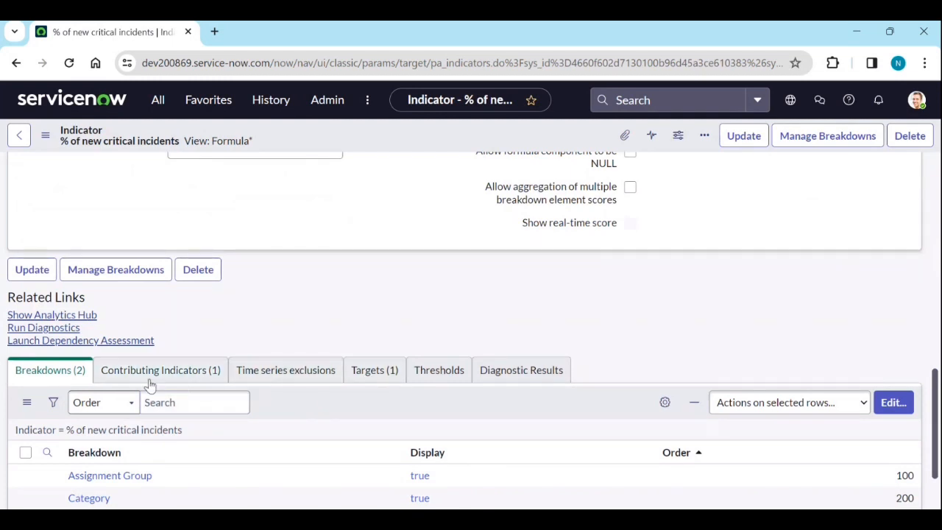
scroll(387, 314, "up", 3)
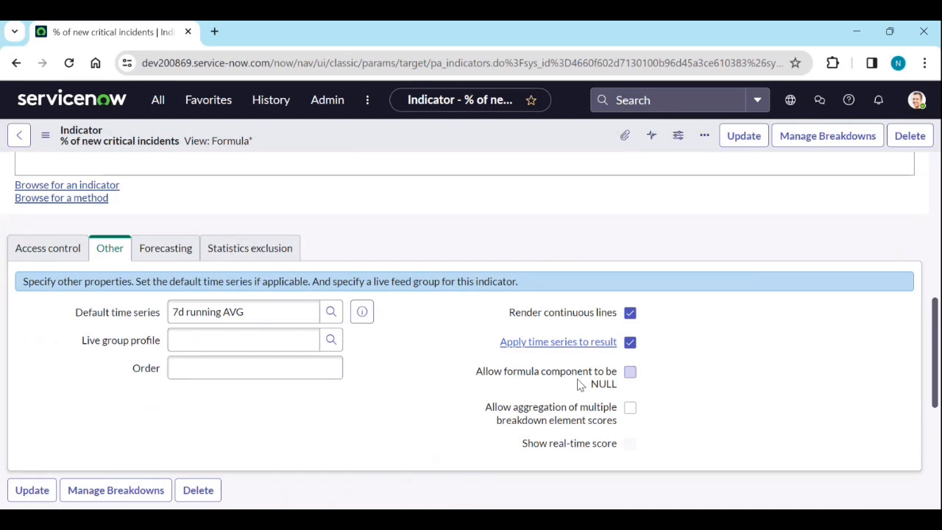
left_click(630, 374)
Insert the condition if({{Number of new incidents}}==0) on its own line before the existing percentage formula
scroll(332, 277, "up", 1)
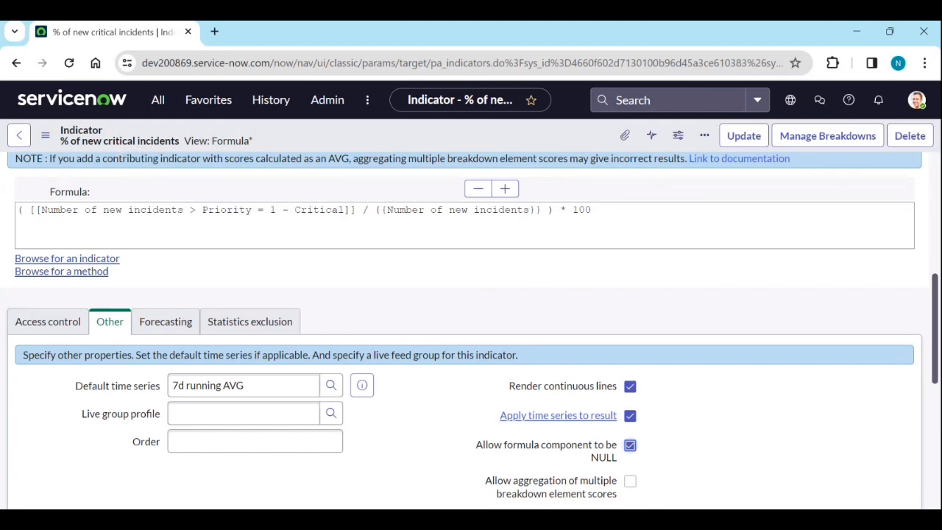
left_click(20, 211)
type("If")
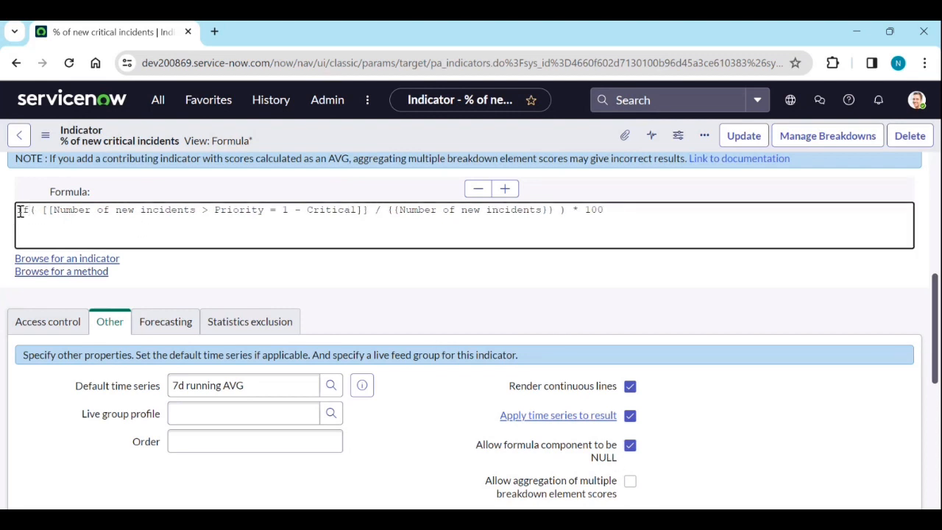
type("(")
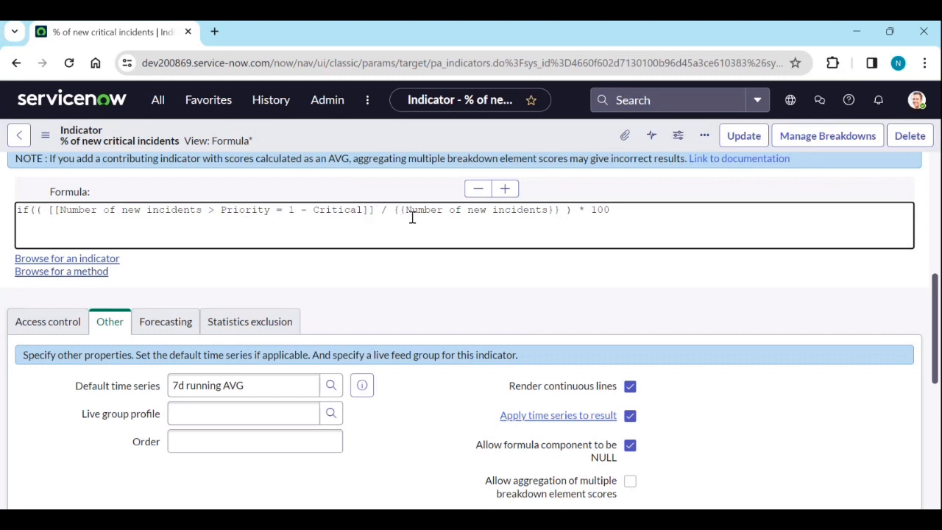
left_click_drag(396, 210, 562, 211)
key("ctrl+c")
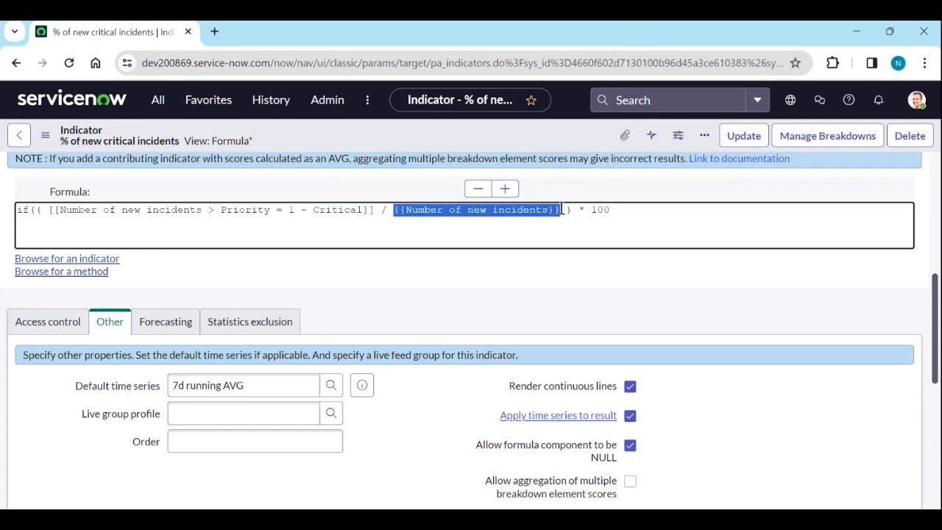
left_click(33, 211)
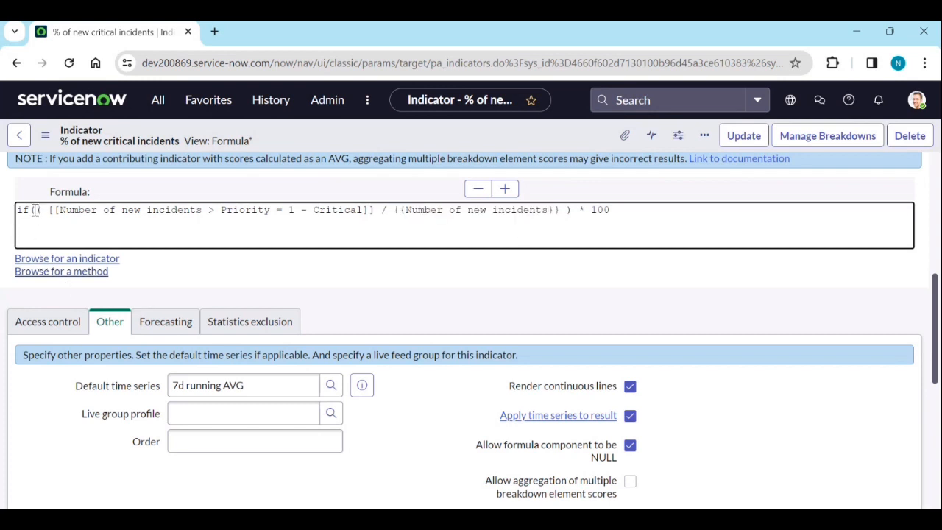
key("ctrl+v")
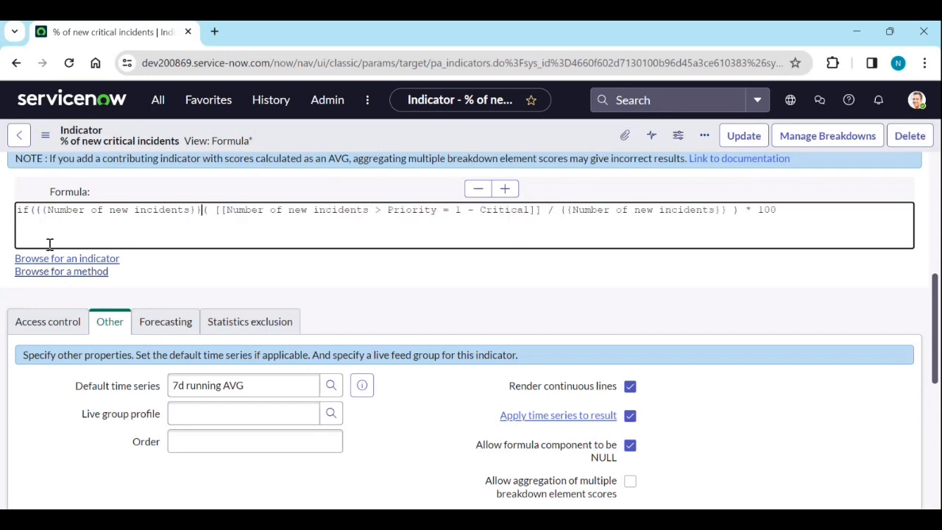
type("==")
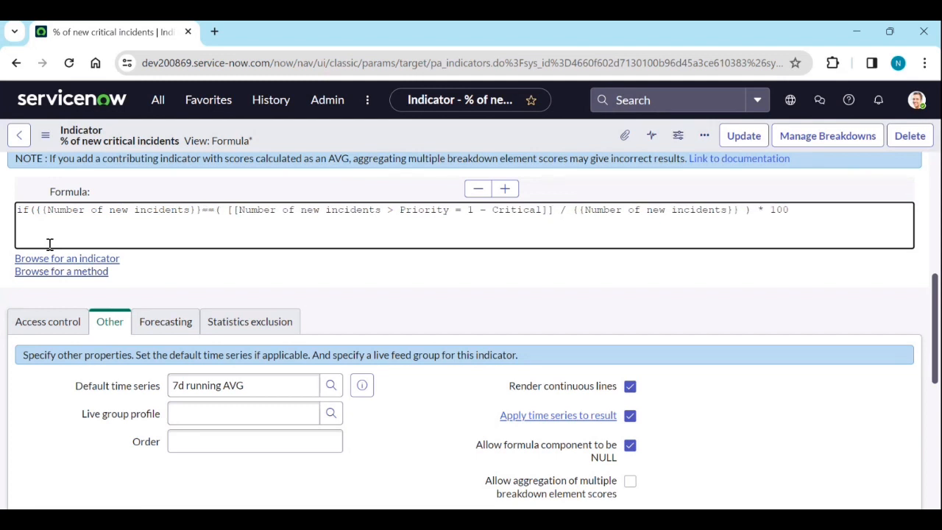
type("0")
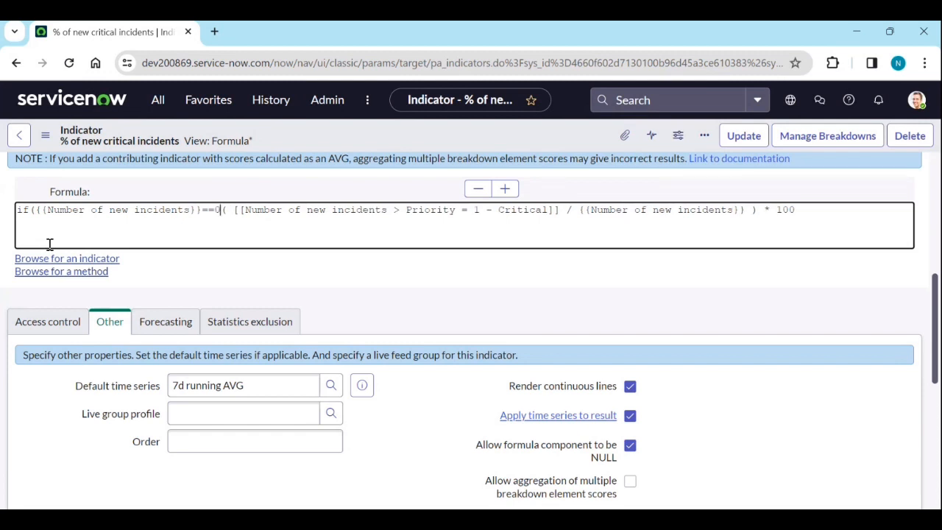
type(")")
key("Return")
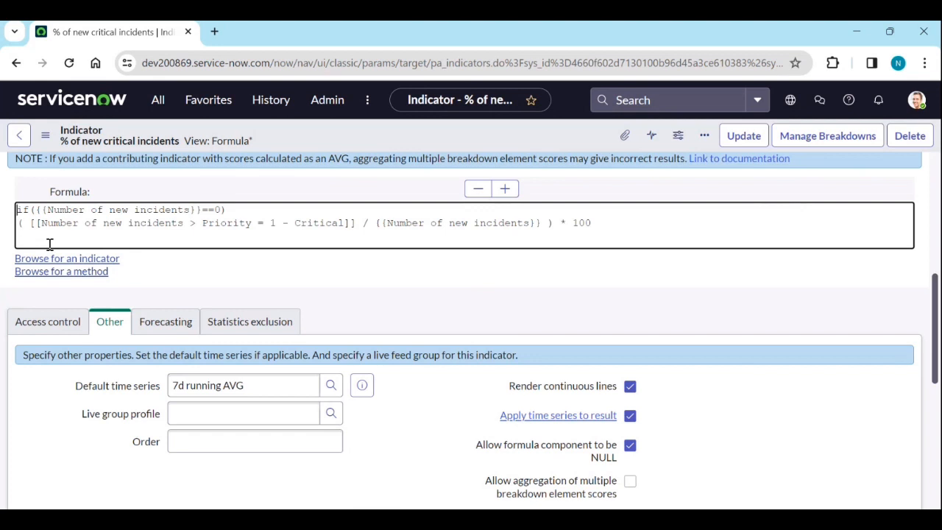
Complete the condition with -1; and an else line before the percentage calculation, and save the indicator
type("{")
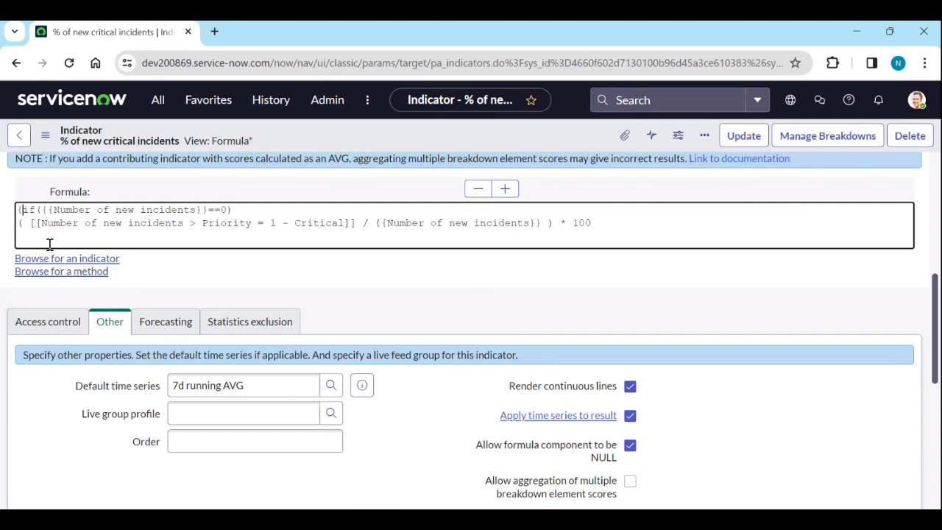
key("BackSpace")
left_click(245, 207)
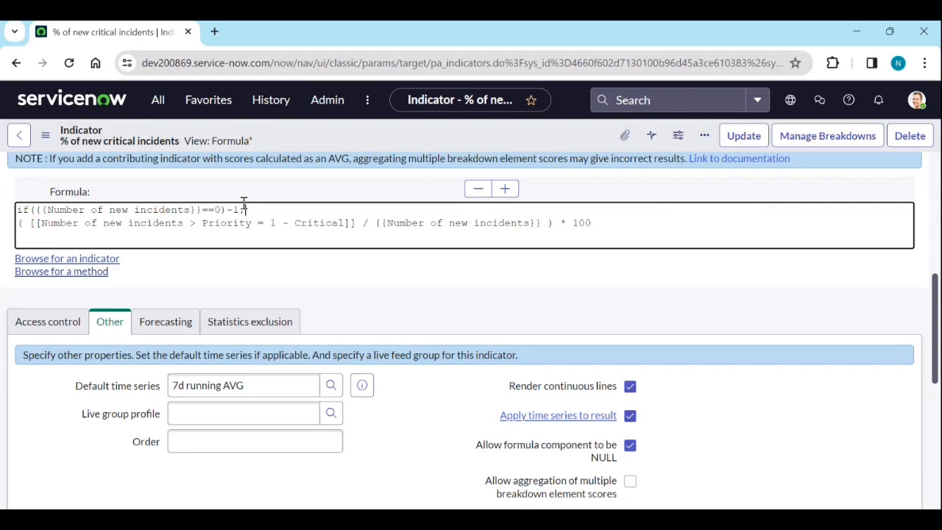
key("Return")
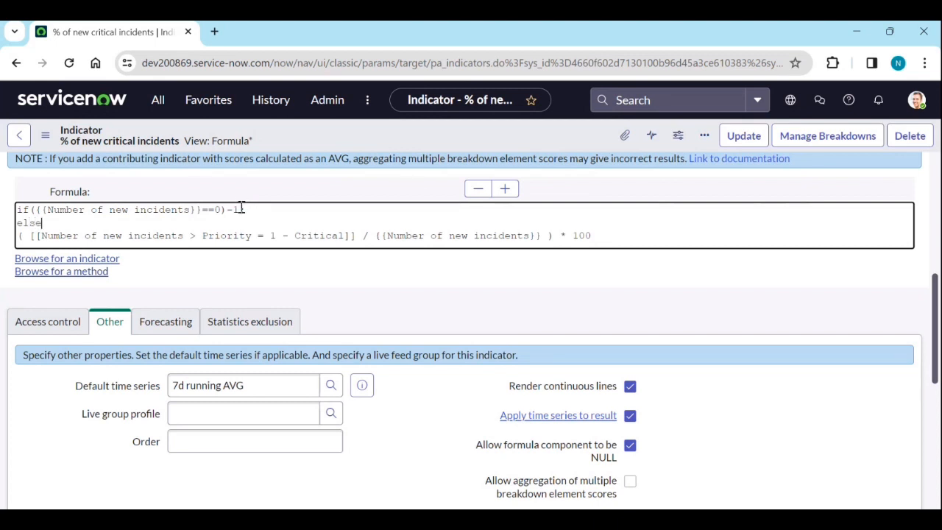
right_click(362, 138)
left_click(386, 146)
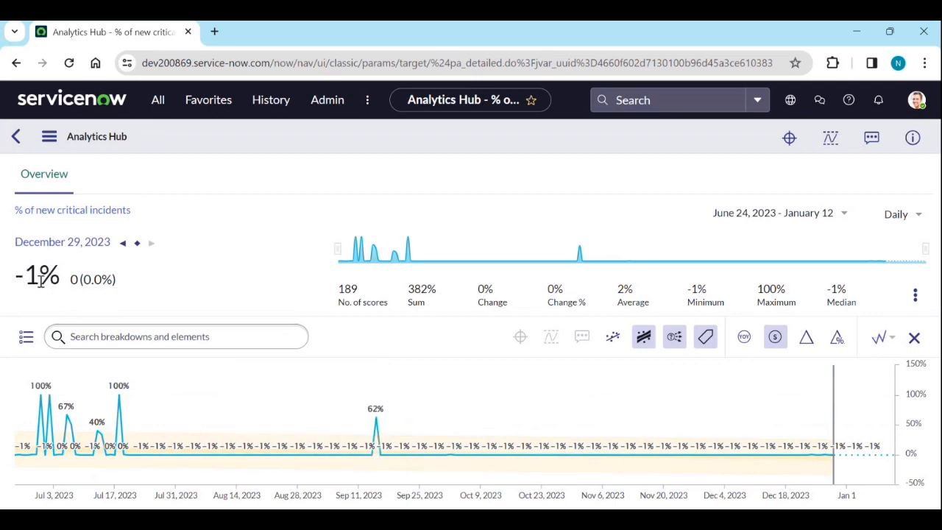
Reopen the indicator from Analytics Hub and review the formula's -1 fallback and the Other settings
left_click(48, 137)
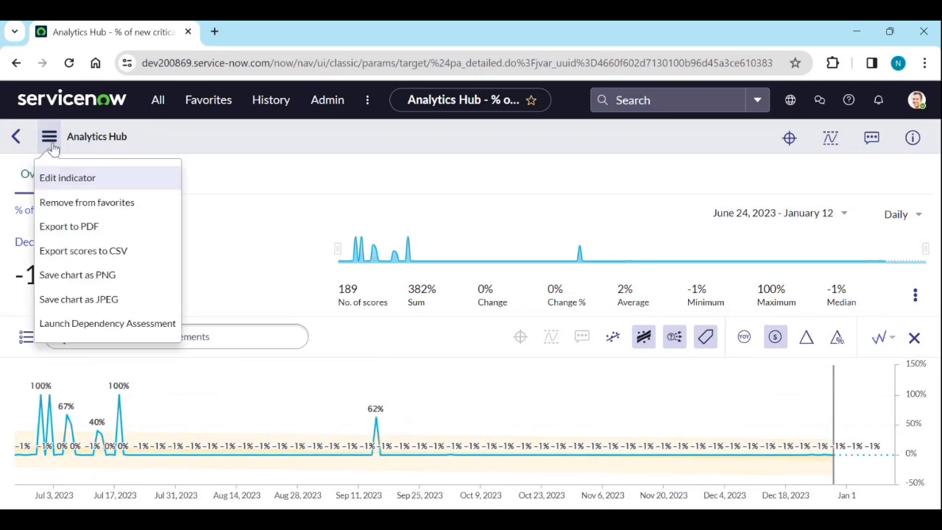
left_click(56, 177)
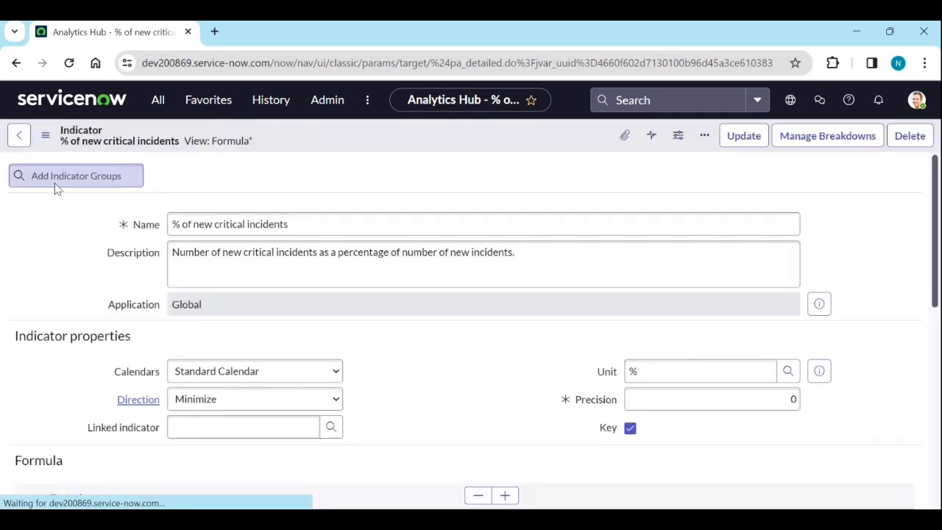
scroll(387, 247, "down", 4)
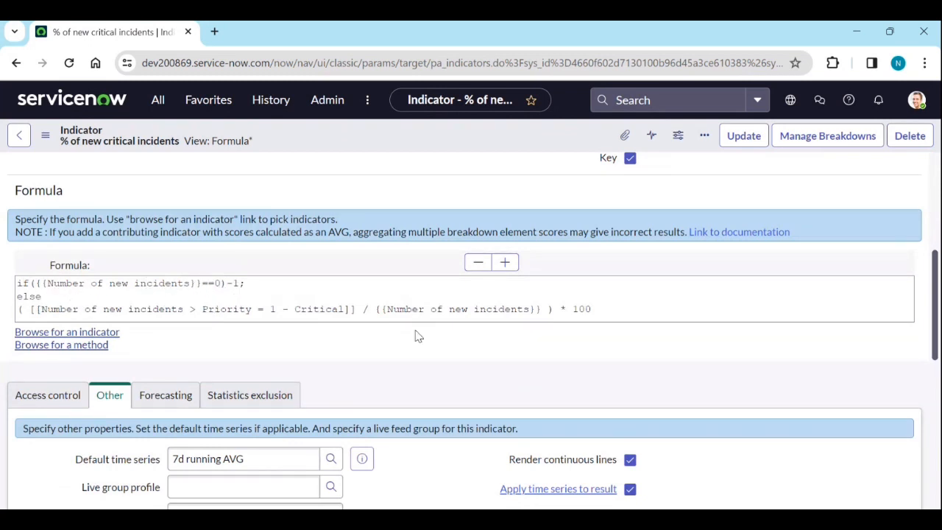
left_click(239, 283)
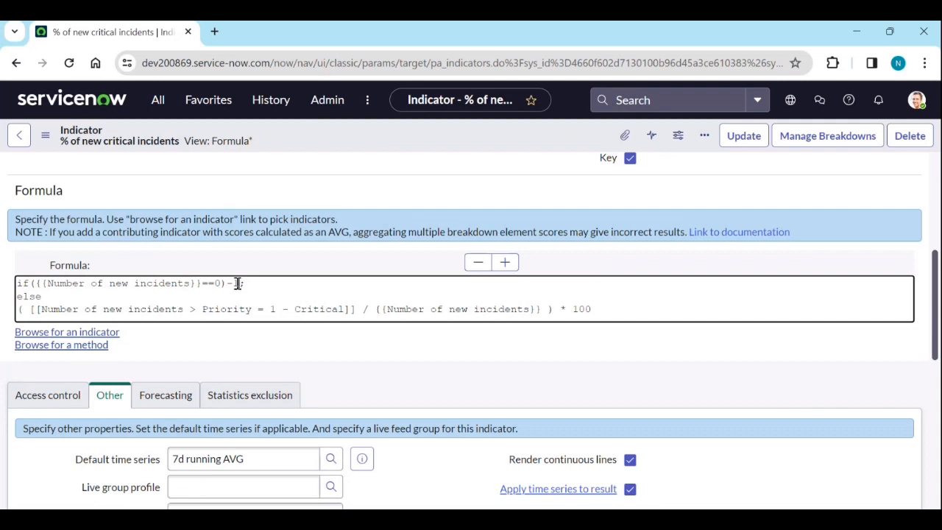
scroll(242, 294, "down", 3)
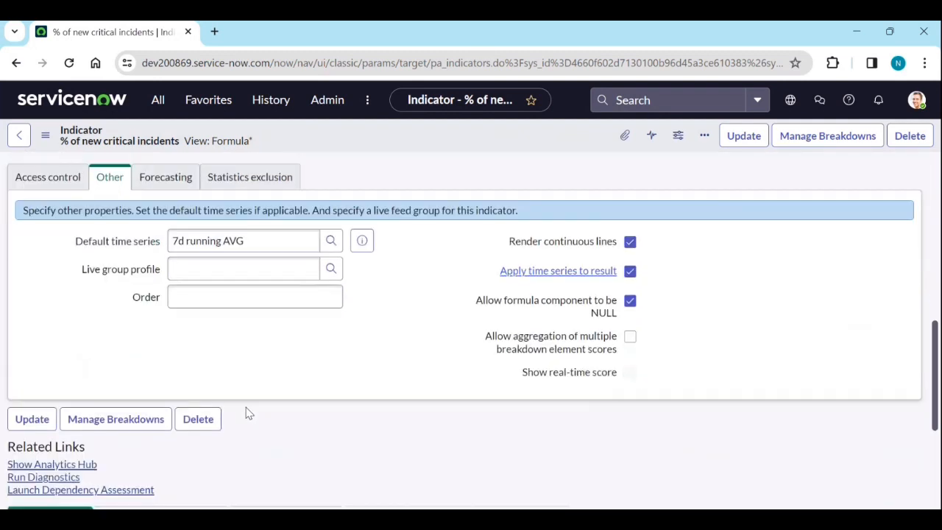
Switch to the PDI.pptx presentation in PowerPoint and start the slide show from the Agenda slide
scroll(331, 370, "up", 4)
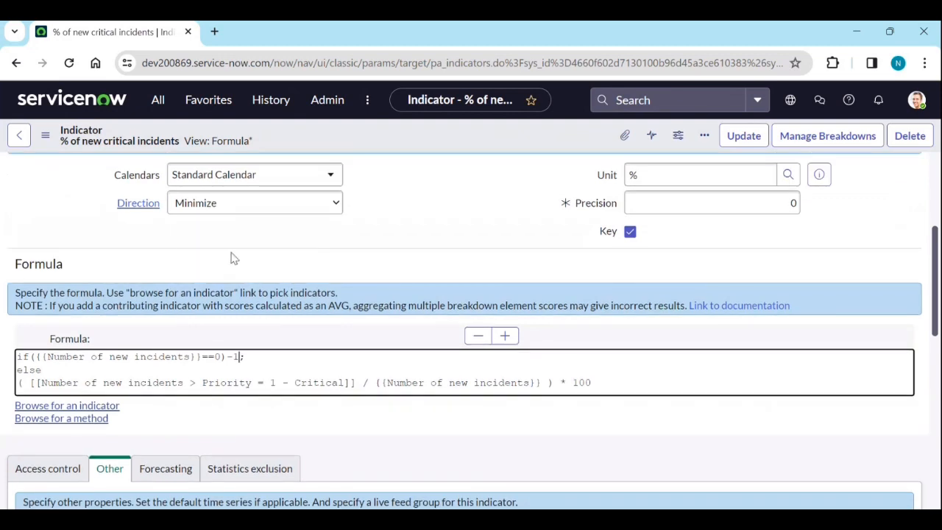
scroll(387, 277, "up", 3)
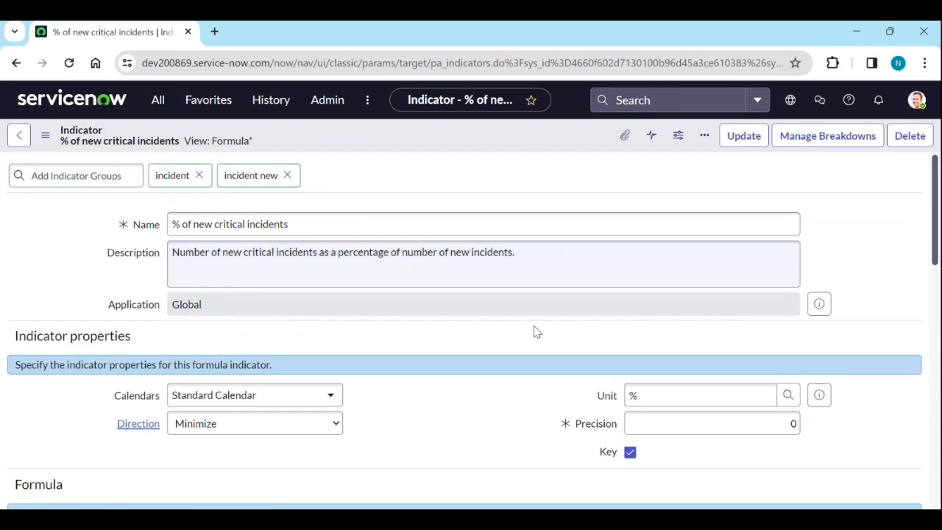
left_click(661, 521)
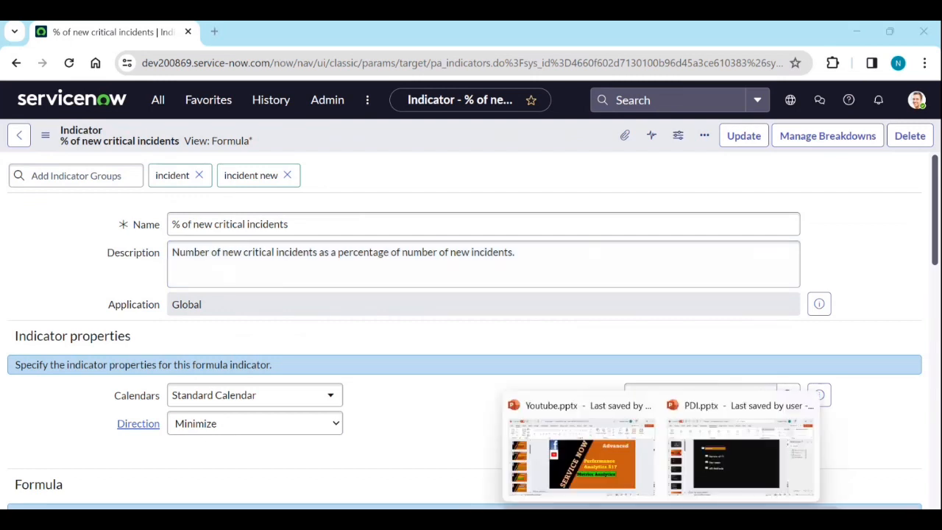
left_click(711, 459)
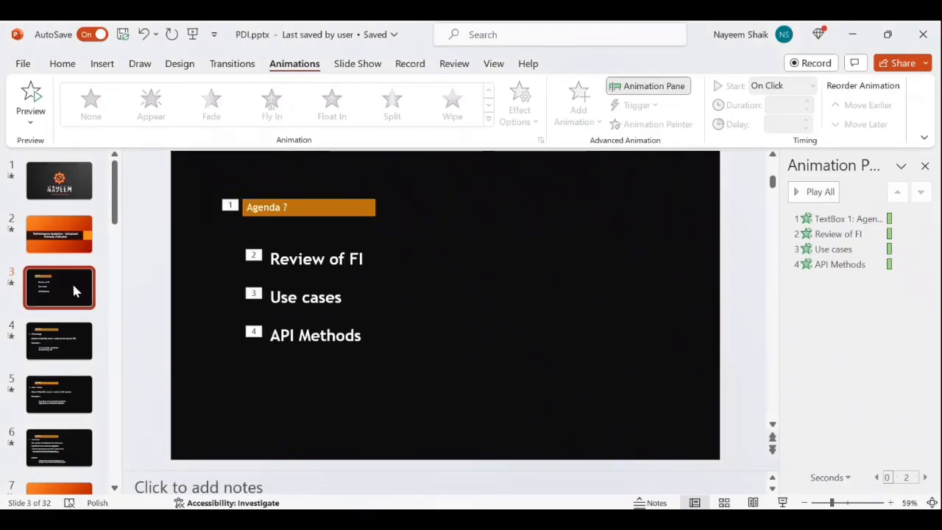
left_click(782, 501)
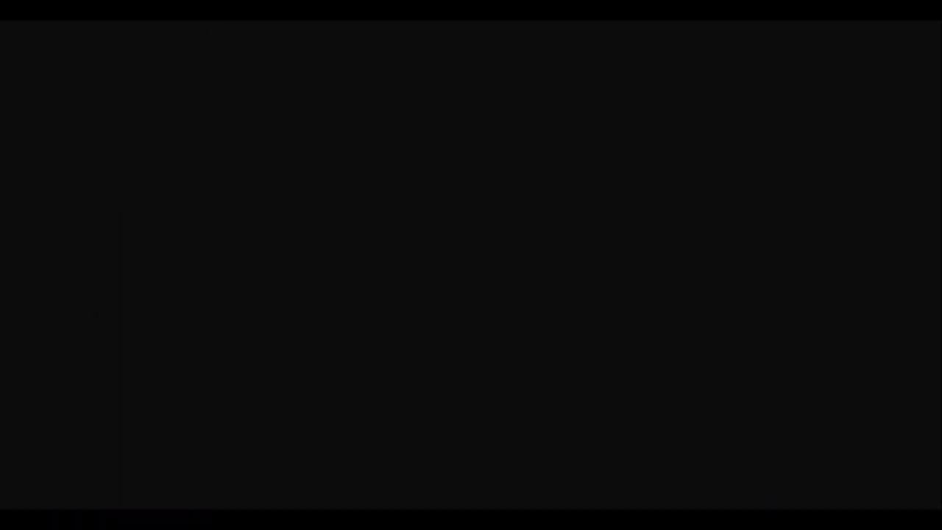
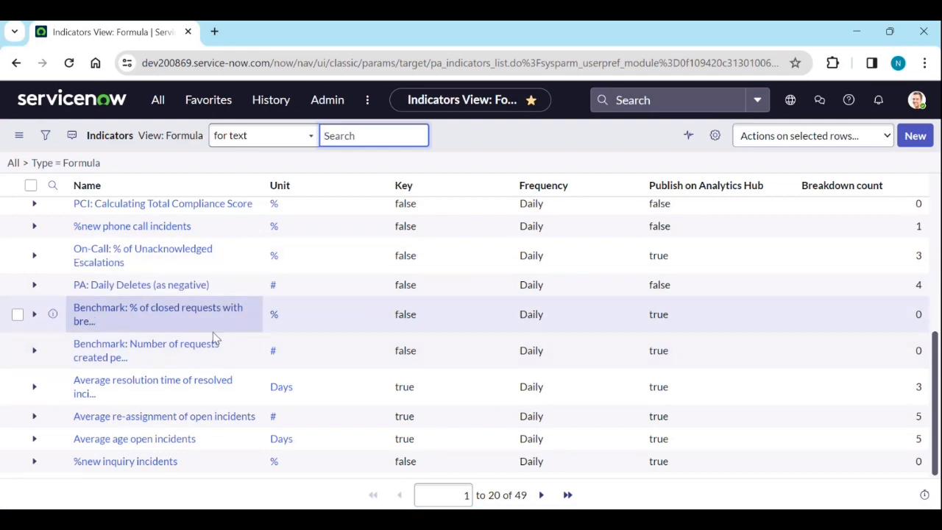
Open the Automated Indicators list from the favorites and look through its entries
scroll(211, 349, "up", 2)
scroll(211, 349, "up", 3)
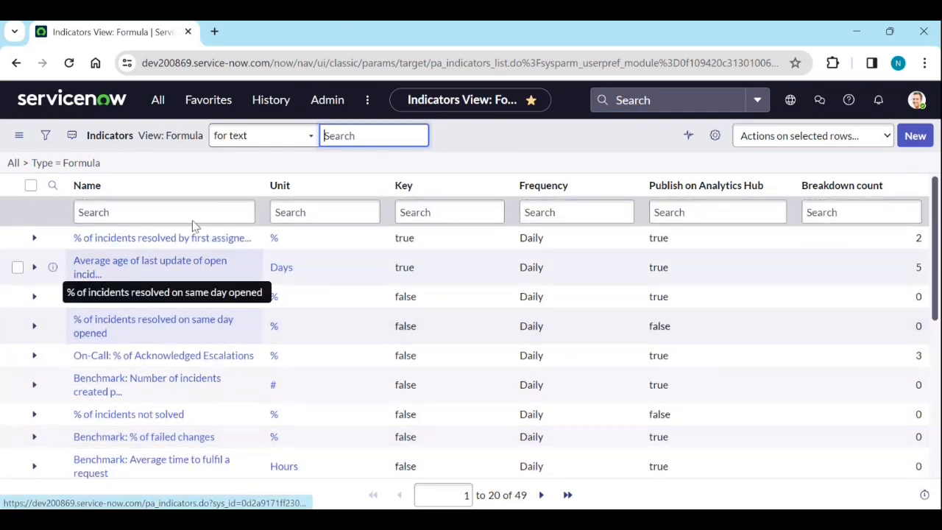
left_click(206, 104)
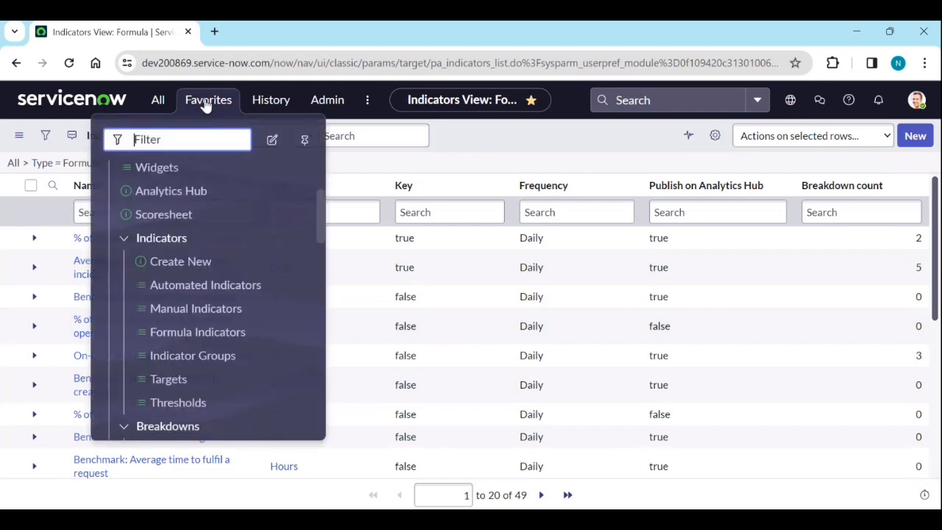
left_click(209, 299)
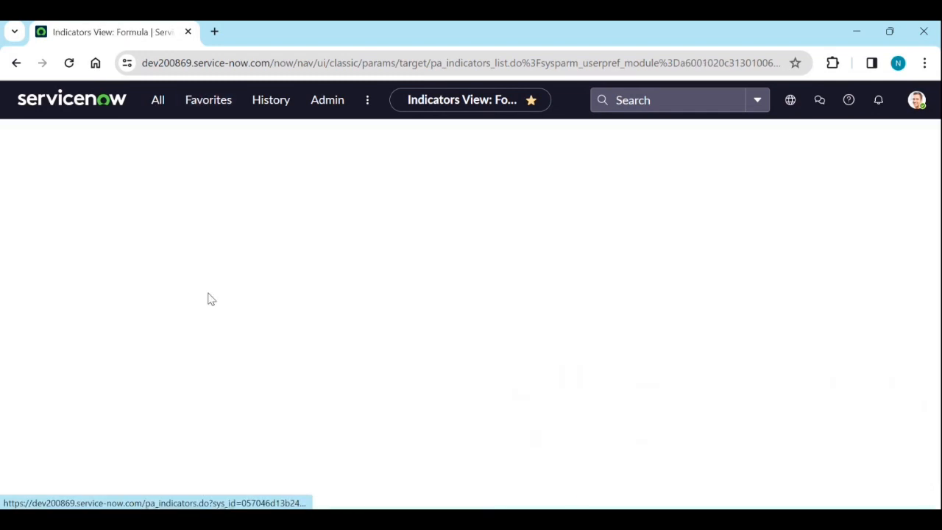
scroll(212, 296, "down", 3)
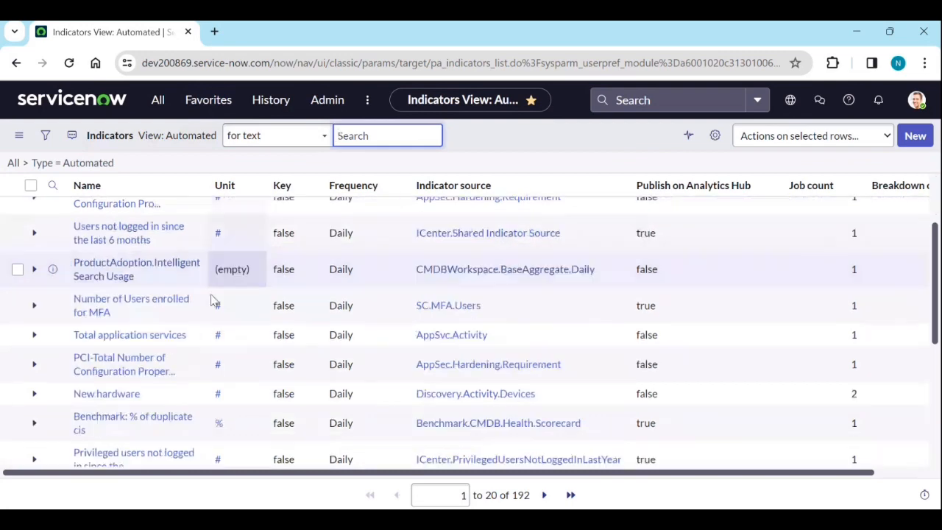
scroll(215, 296, "down", 5)
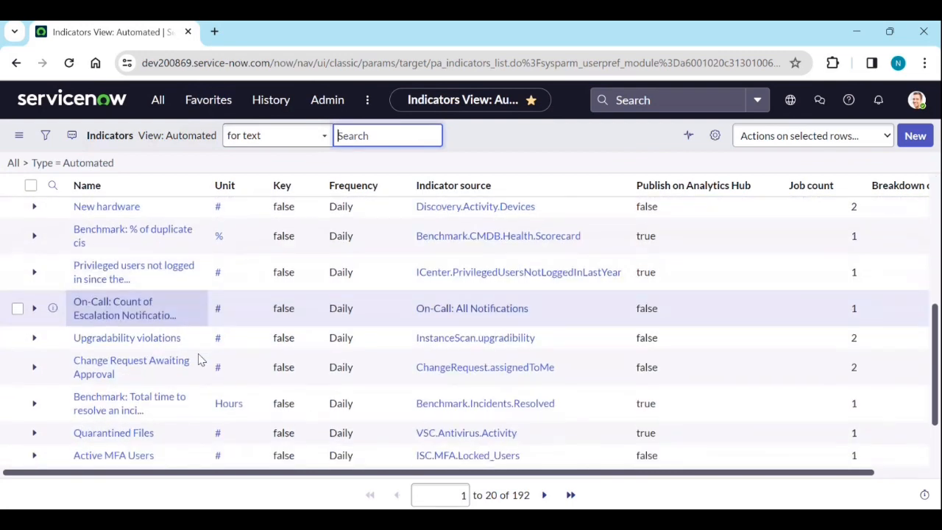
scroll(188, 383, "up", 8)
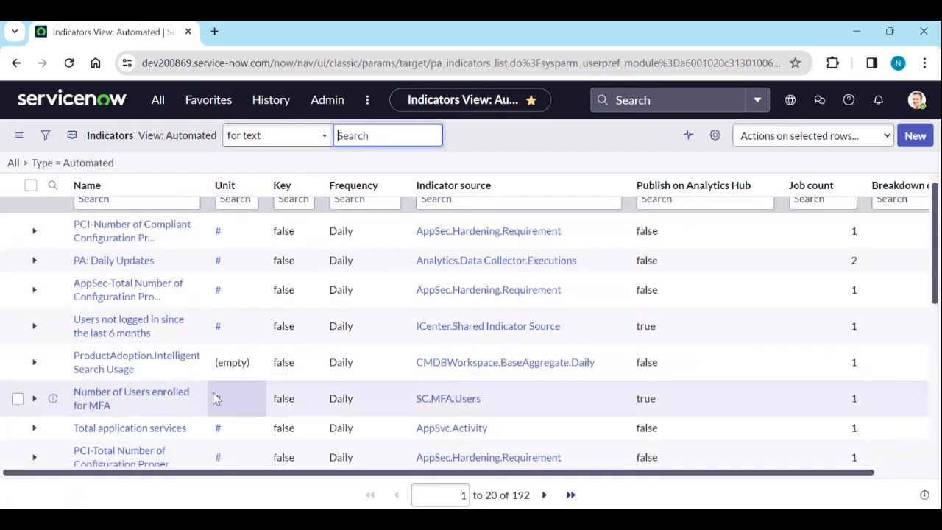
Filter the automated indicators by name with *incidents
left_click(103, 212)
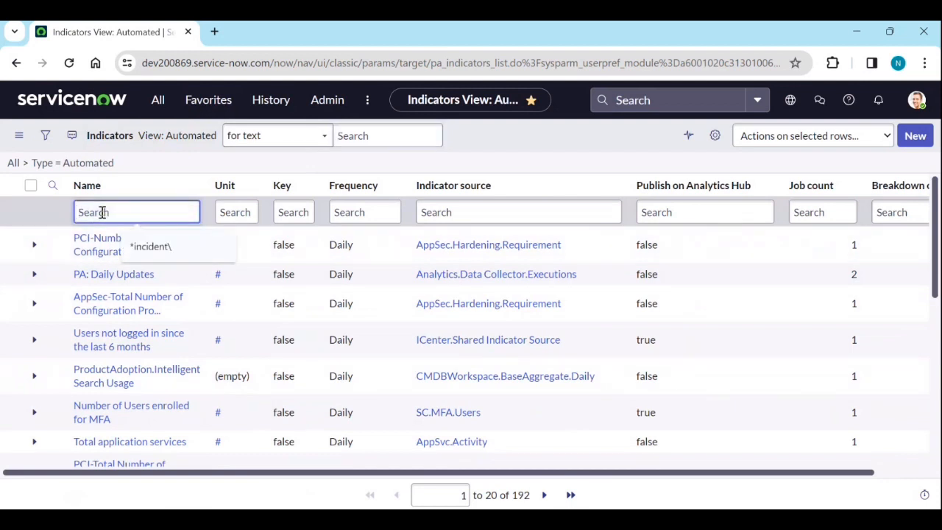
type("*incidents")
key("Return")
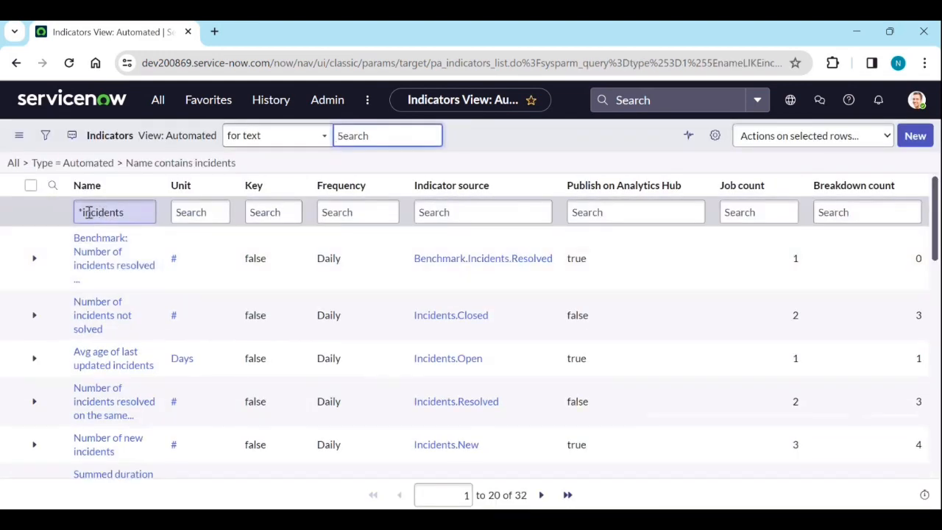
scroll(126, 309, "down", 1)
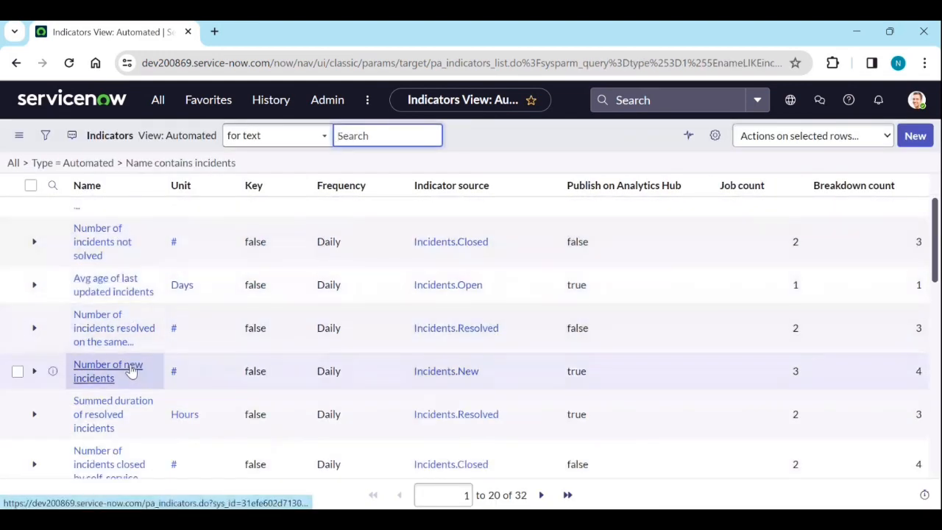
Open the Number of new incidents indicator and review its additional conditions and related lists
left_click(133, 370)
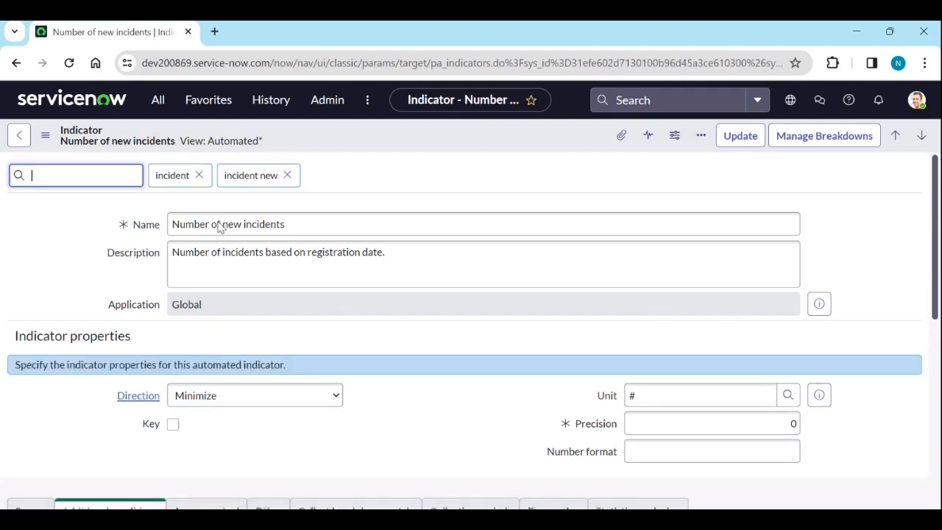
scroll(198, 278, "down", 3)
scroll(198, 279, "down", 1)
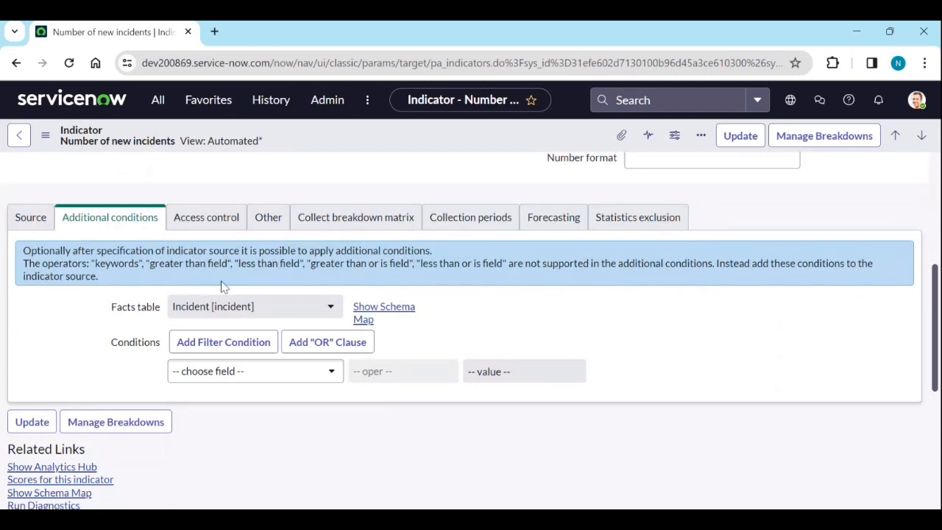
scroll(284, 314, "down", 3)
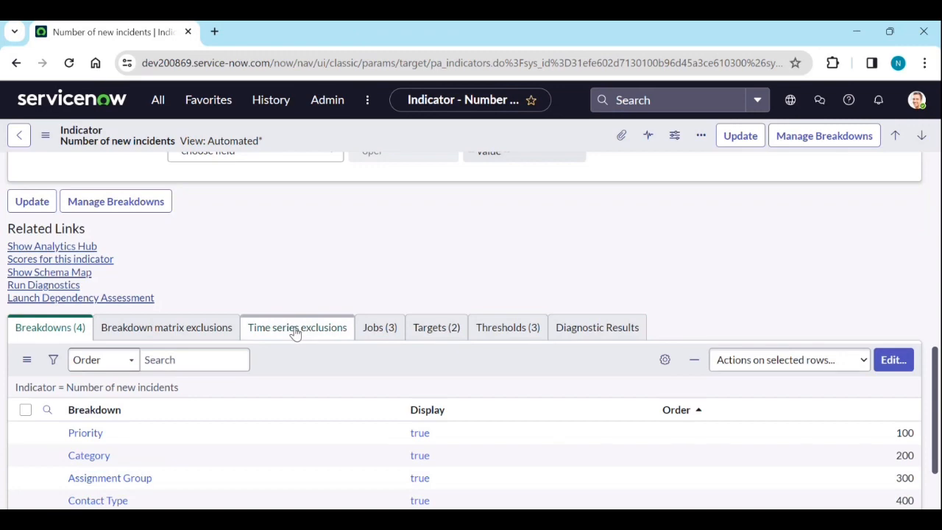
scroll(305, 326, "up", 2)
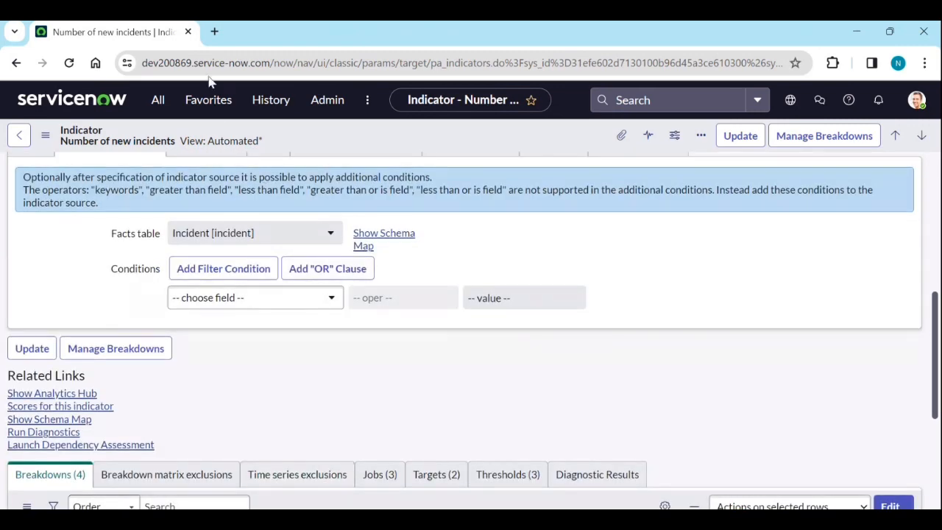
Duplicate the browser tab of the indicator and open the Formula Indicators list in the copy
right_click(162, 32)
left_click(178, 156)
left_click(209, 100)
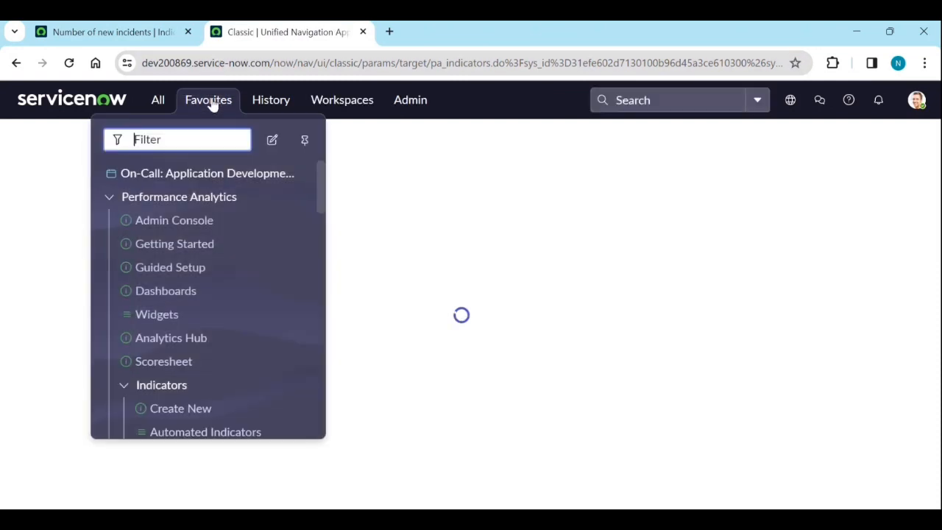
scroll(172, 316, "down", 1)
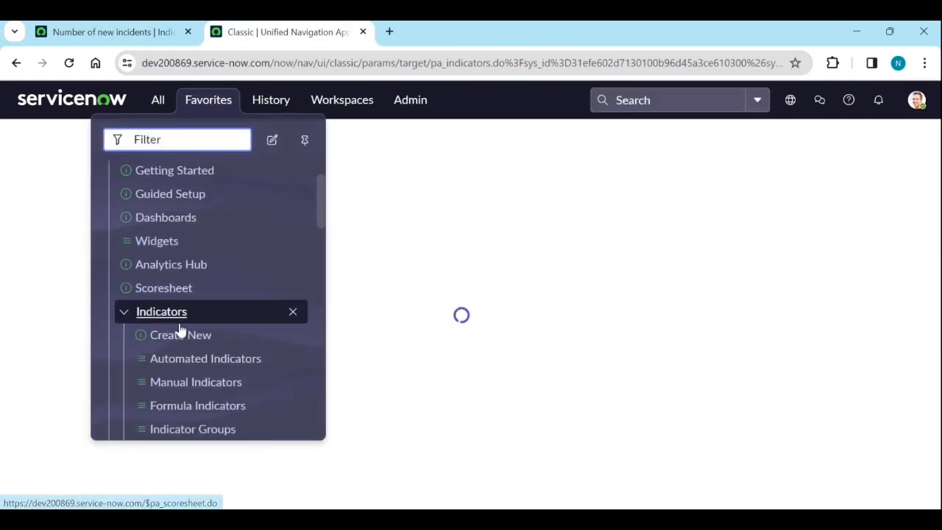
left_click(197, 407)
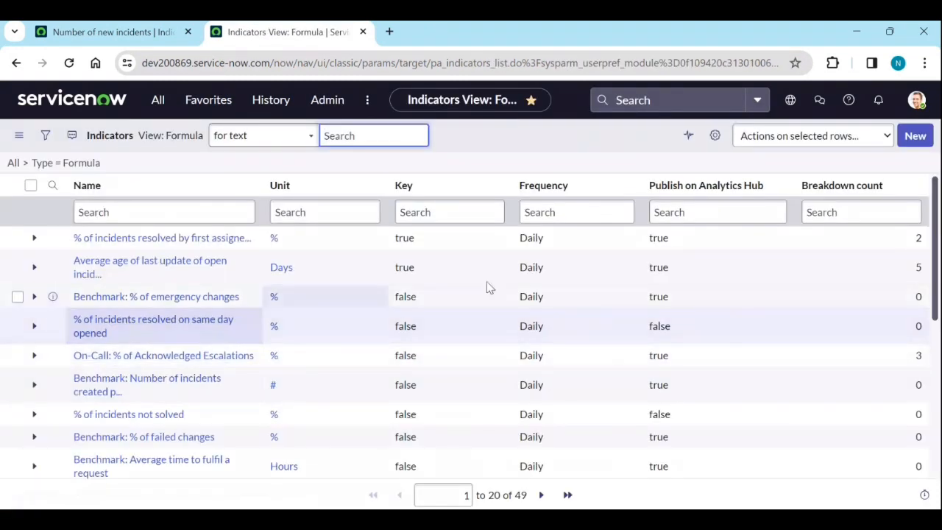
Start a new formula indicator and name it "Target Gap for new incidents"
left_click(915, 135)
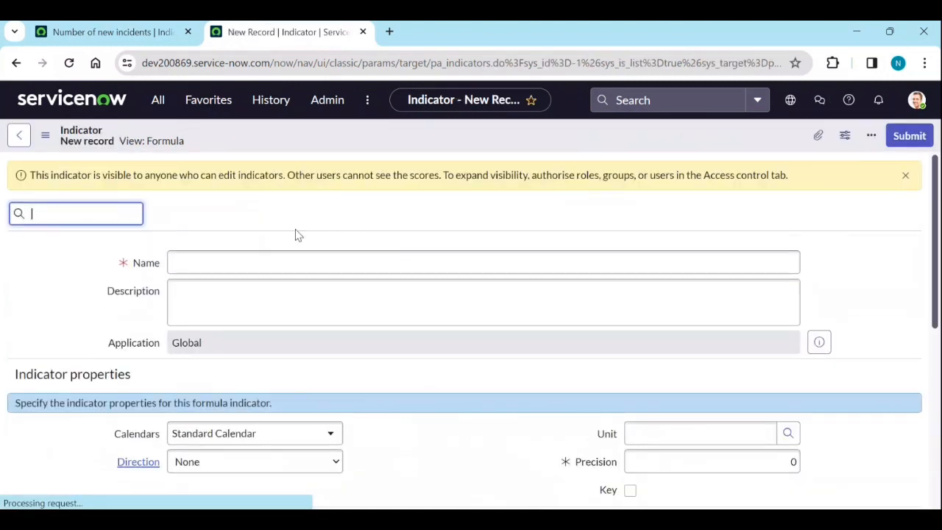
left_click(178, 266)
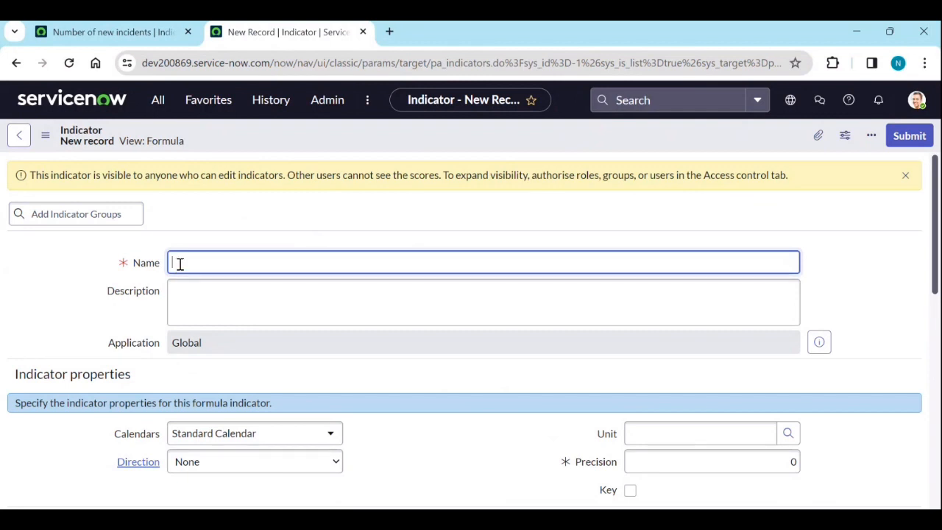
type("Gap")
key("BackSpace")
key("BackSpace")
type("Target Gap for new incidents")
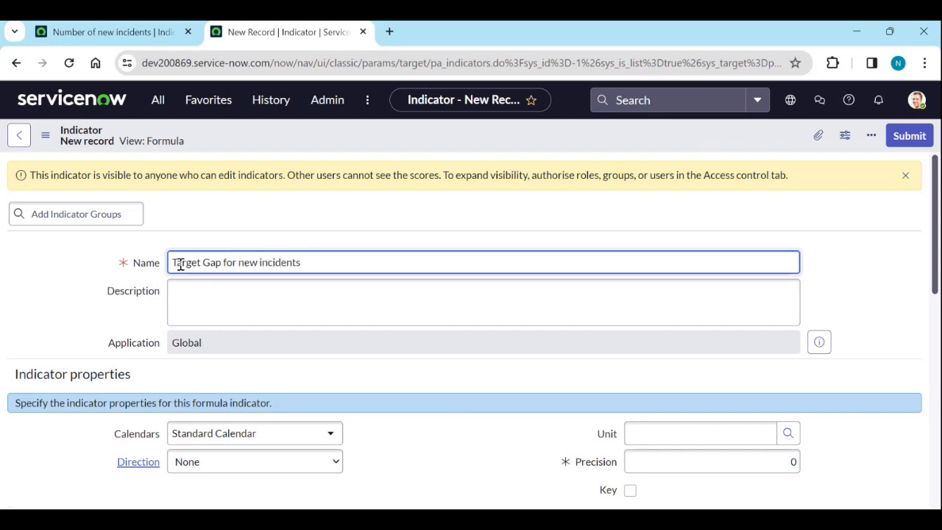
Browse the available formula methods and choose "Get the score of the specified indicator"
scroll(361, 389, "down", 3)
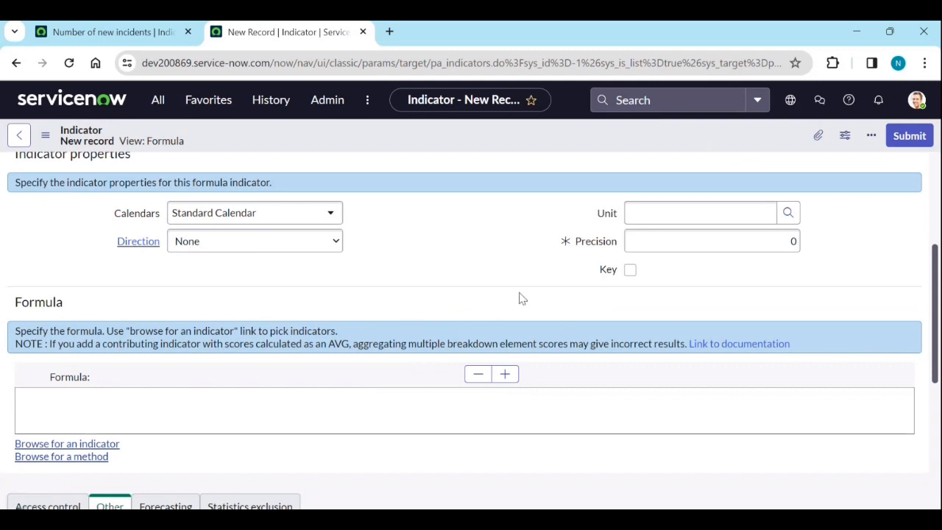
left_click(148, 410)
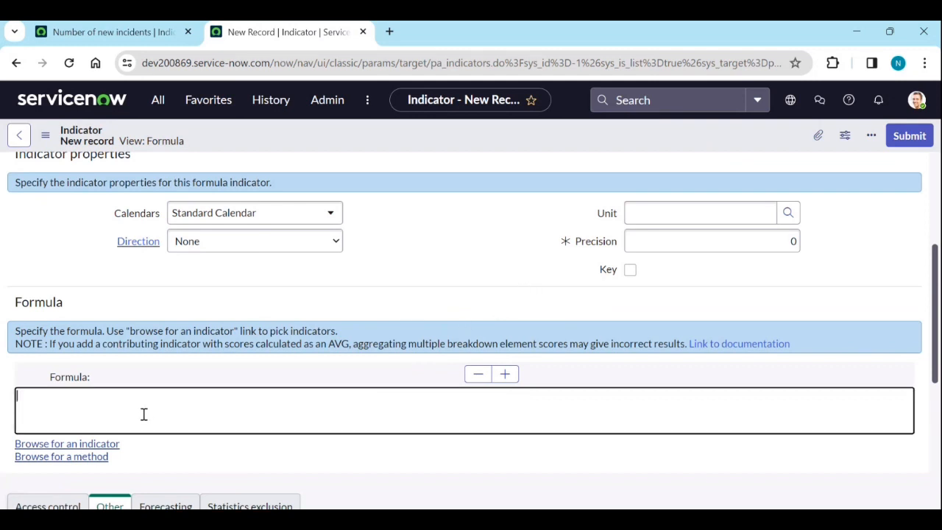
left_click(92, 460)
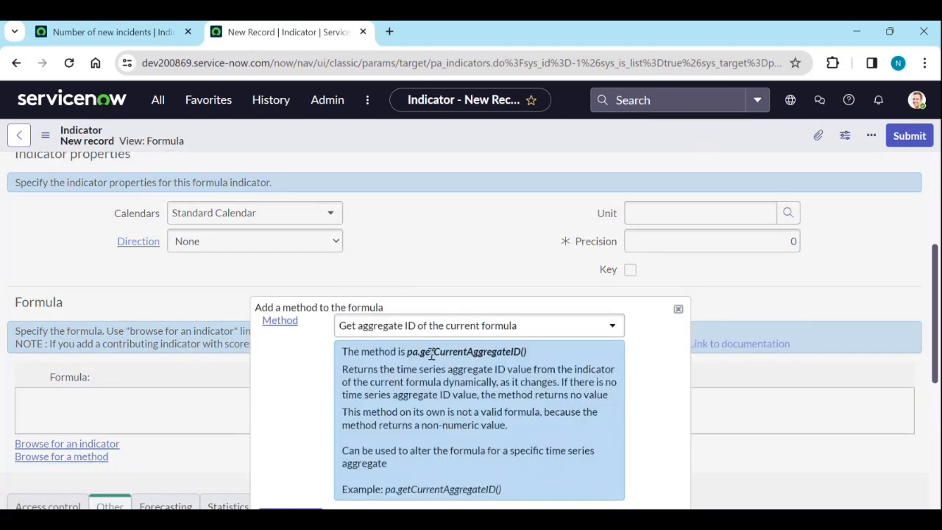
left_click(495, 330)
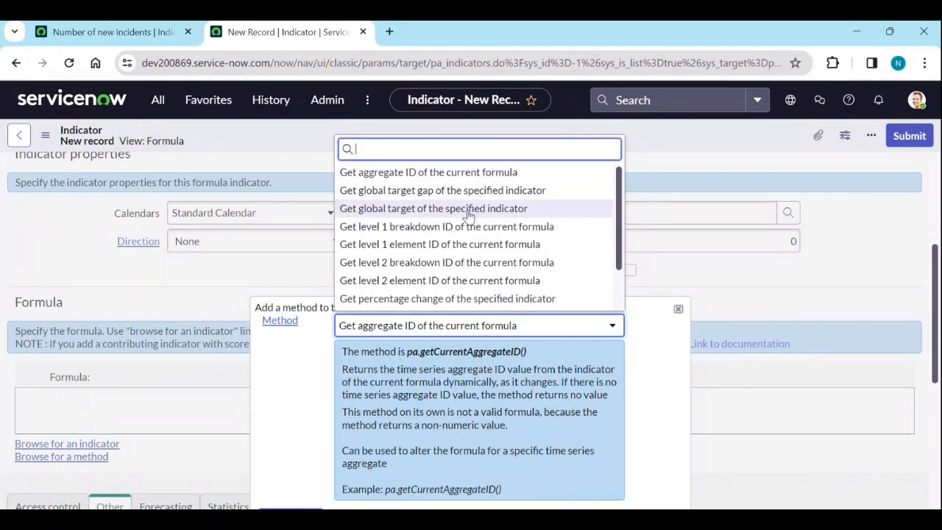
scroll(476, 221, "down", 3)
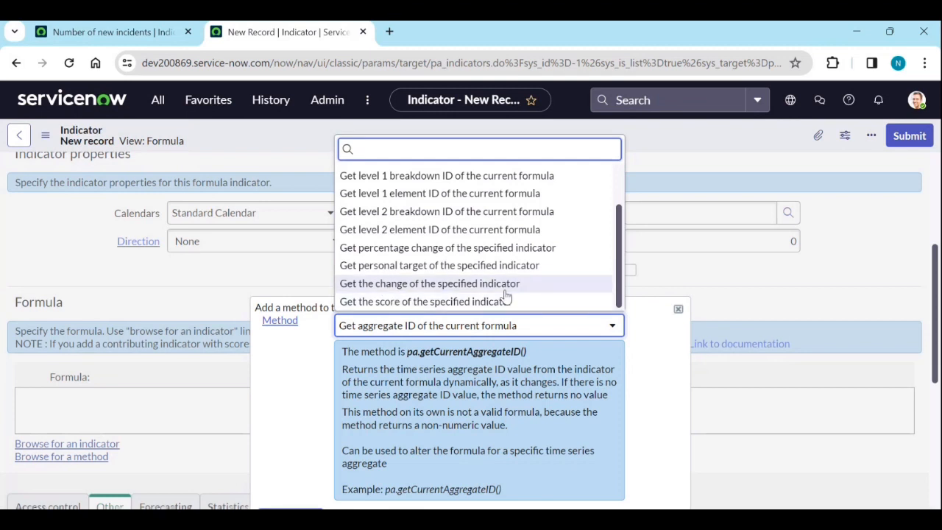
left_click(449, 308)
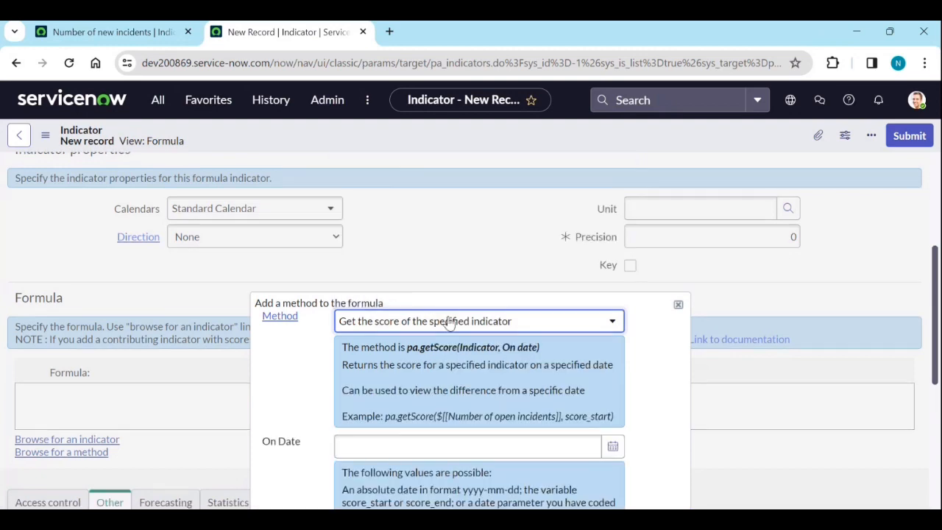
scroll(445, 368, "down", 1)
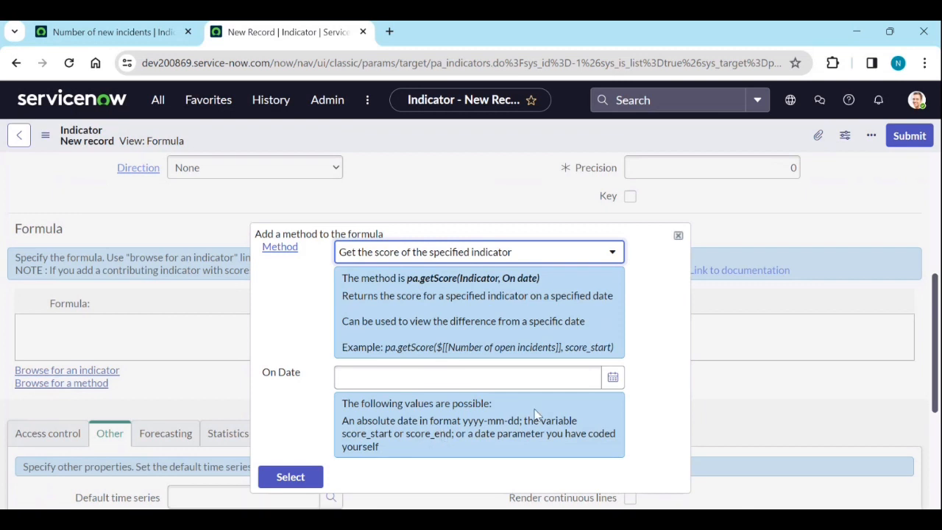
Set the method's On Date to 2024-01-07 and insert the pa.getScore call into the formula
left_click(612, 378)
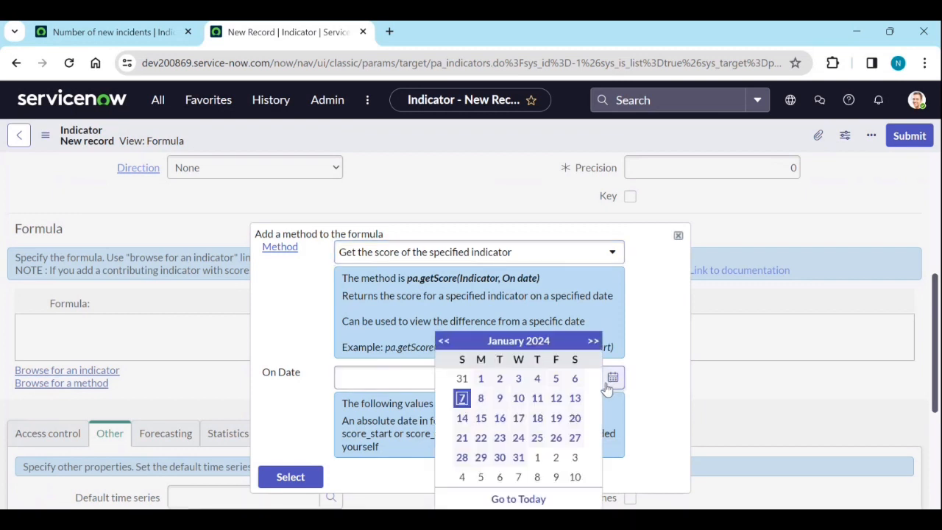
left_click(349, 377)
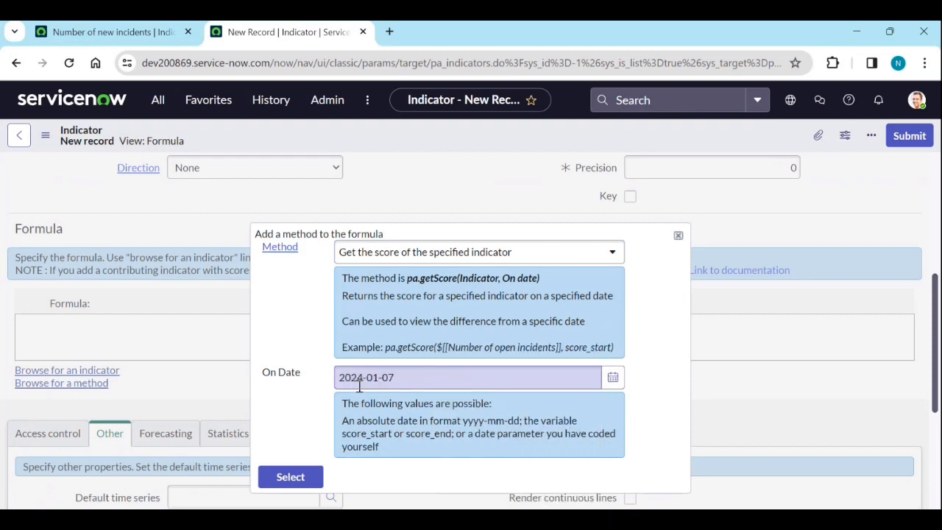
left_click(295, 477)
left_click(75, 332)
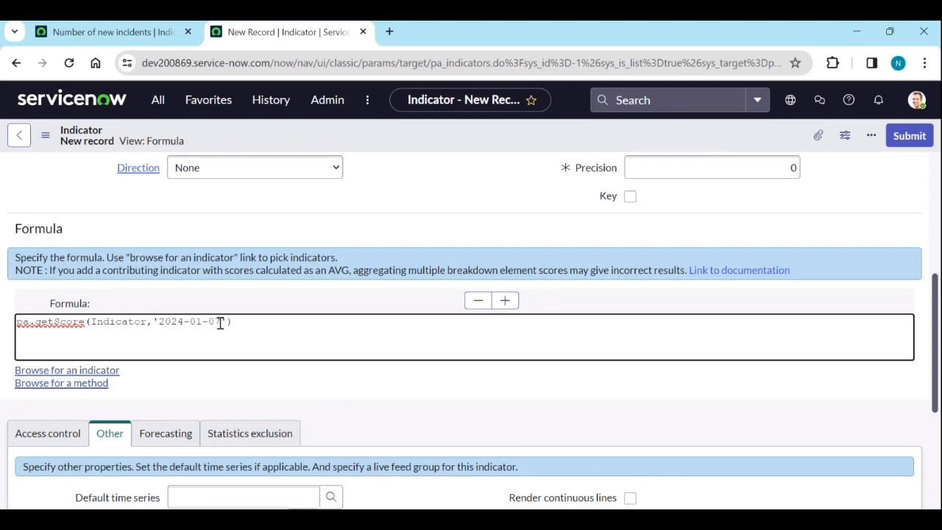
Replace the hard-coded date in the pa.getScore call with score_end
left_click_drag(219, 322, 162, 317)
type("sc")
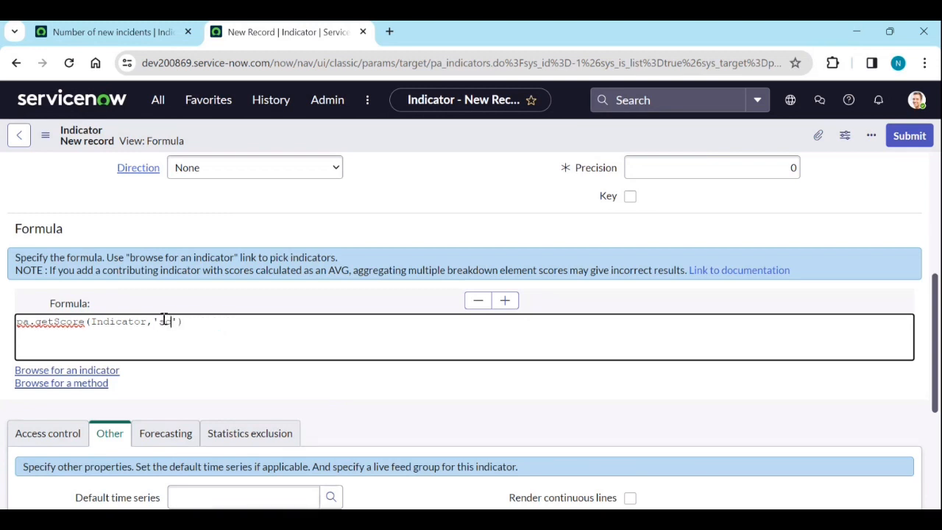
type("ore_end")
Replace the Indicator placeholder in the pa.getScore call with the "Number of new incidents" indicator, inserted for use in a method
double_click(126, 324)
left_click(110, 370)
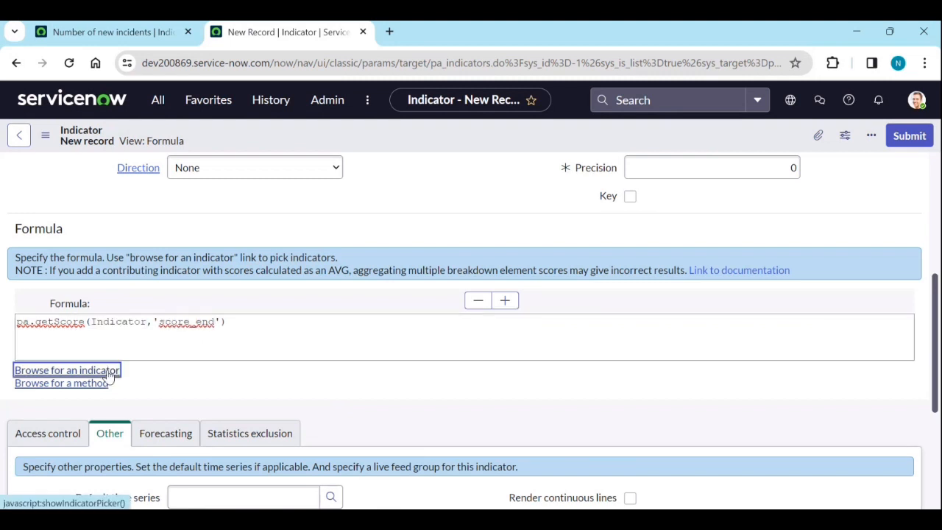
left_click(395, 217)
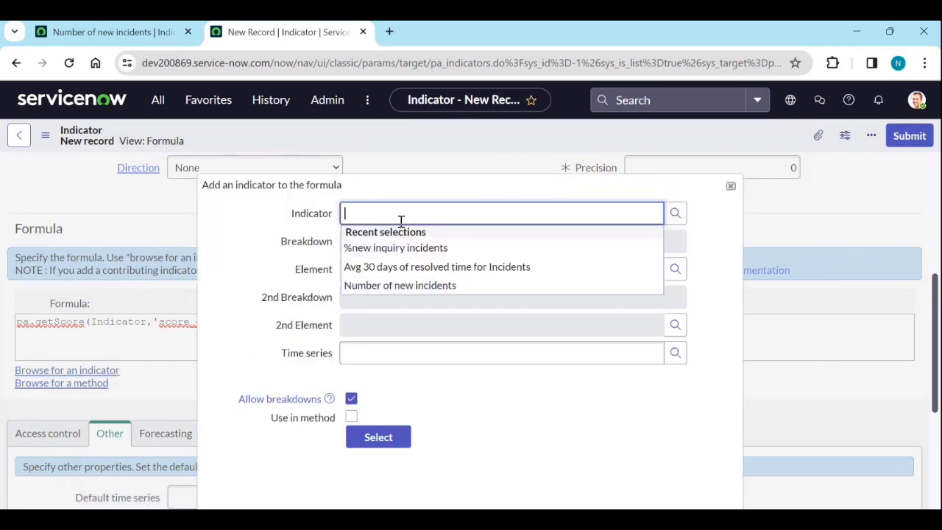
left_click(398, 287)
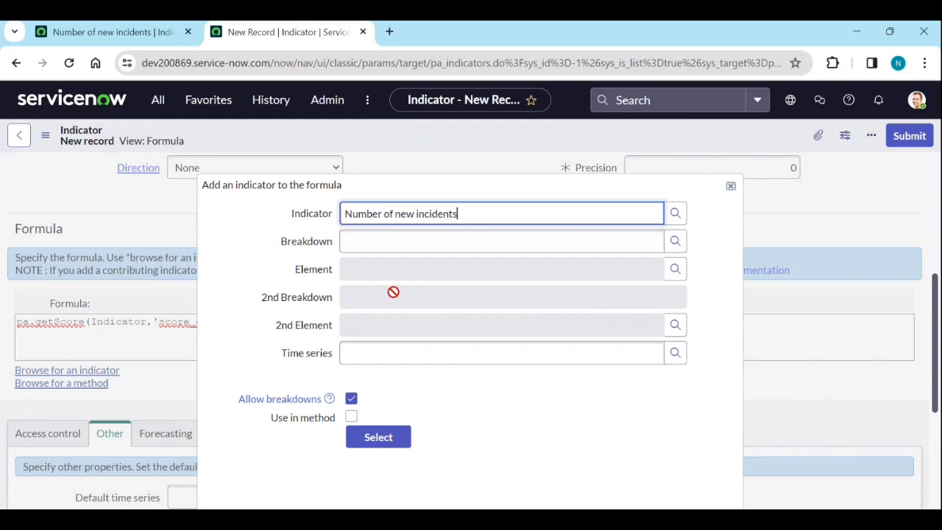
left_click(351, 417)
left_click(359, 437)
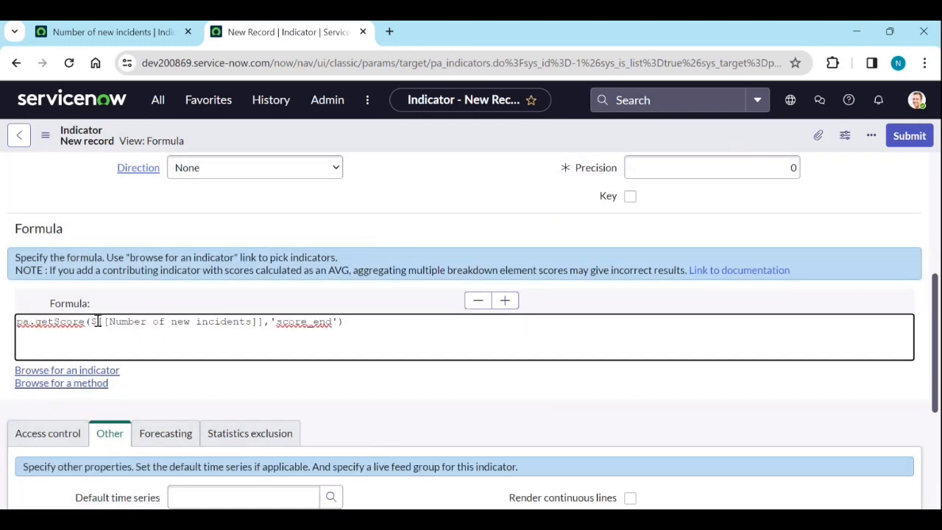
left_click_drag(98, 322, 264, 321)
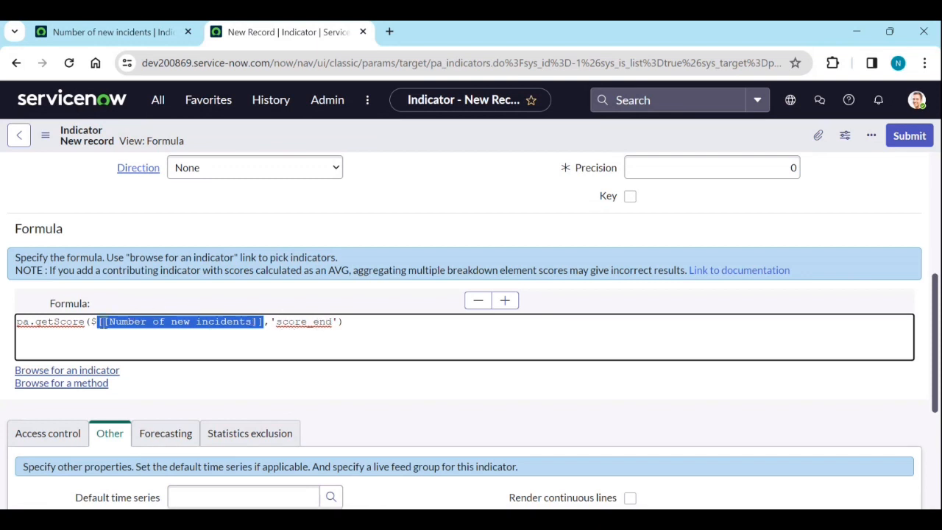
Look through the available formula methods, including the global target gap method, and close the method picker without adding one
left_click(96, 383)
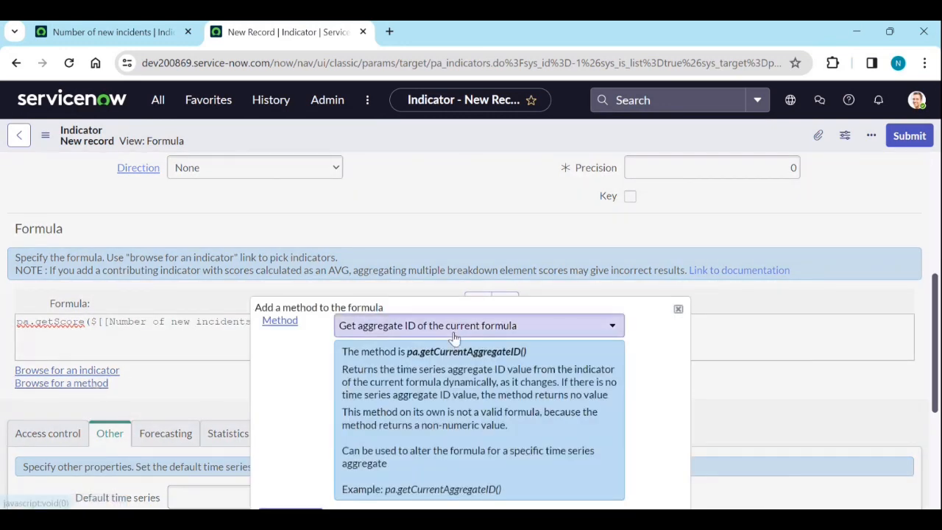
left_click(456, 325)
scroll(460, 222, "down", 1)
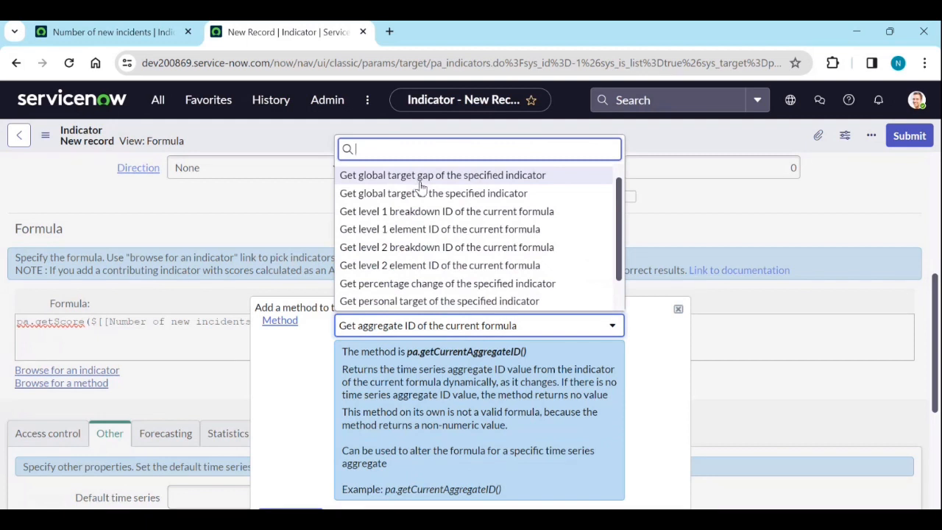
left_click(157, 361)
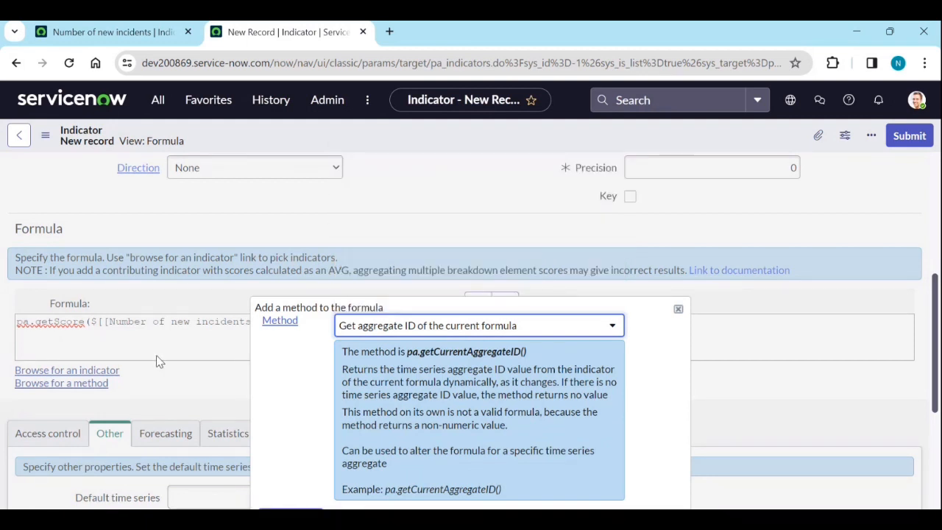
left_click(678, 308)
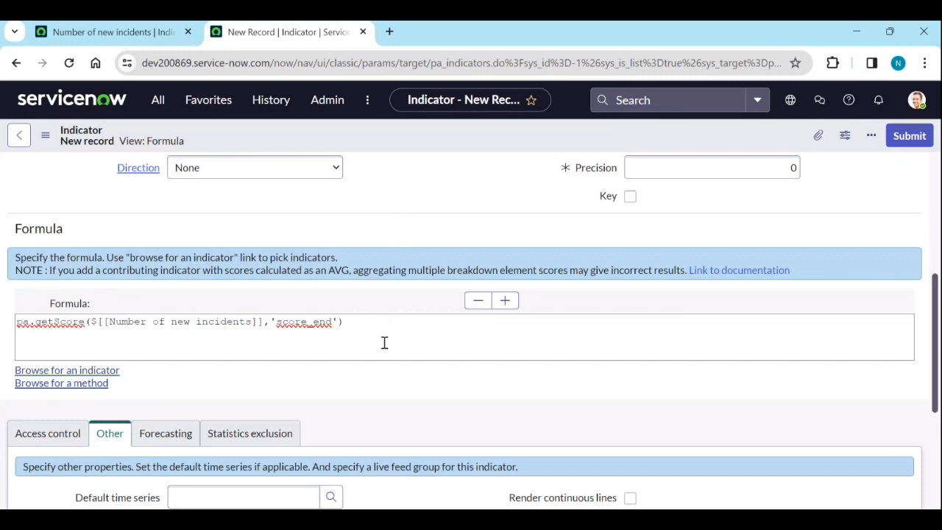
scroll(387, 345, "down", 1)
scroll(388, 345, "down", 1)
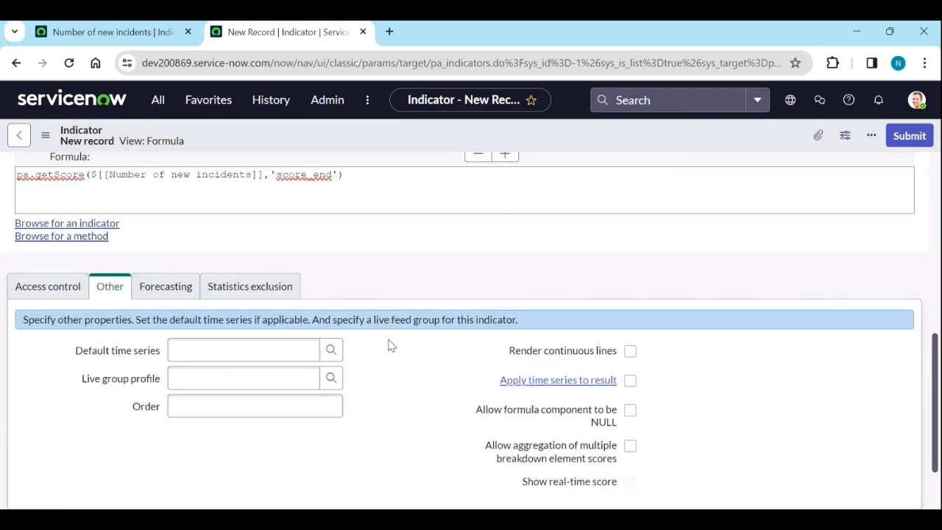
scroll(392, 343, "up", 4)
scroll(391, 328, "up", 2)
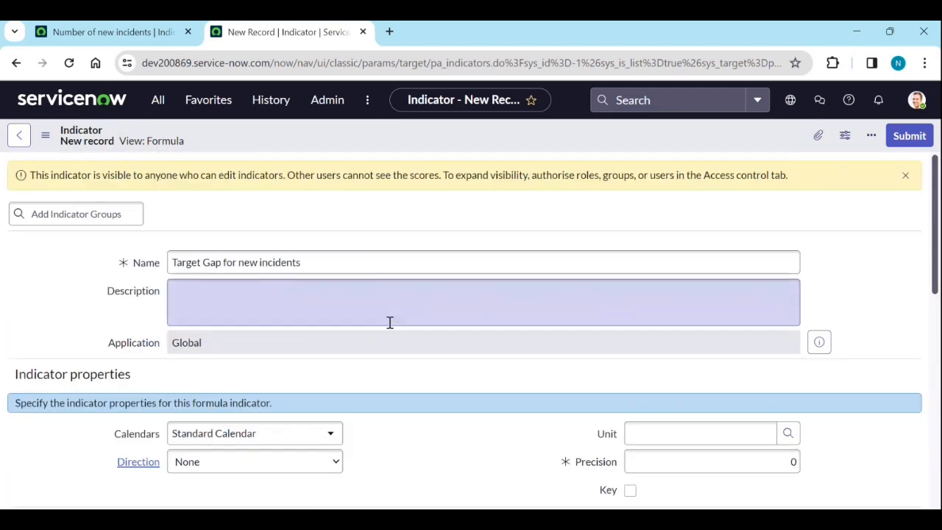